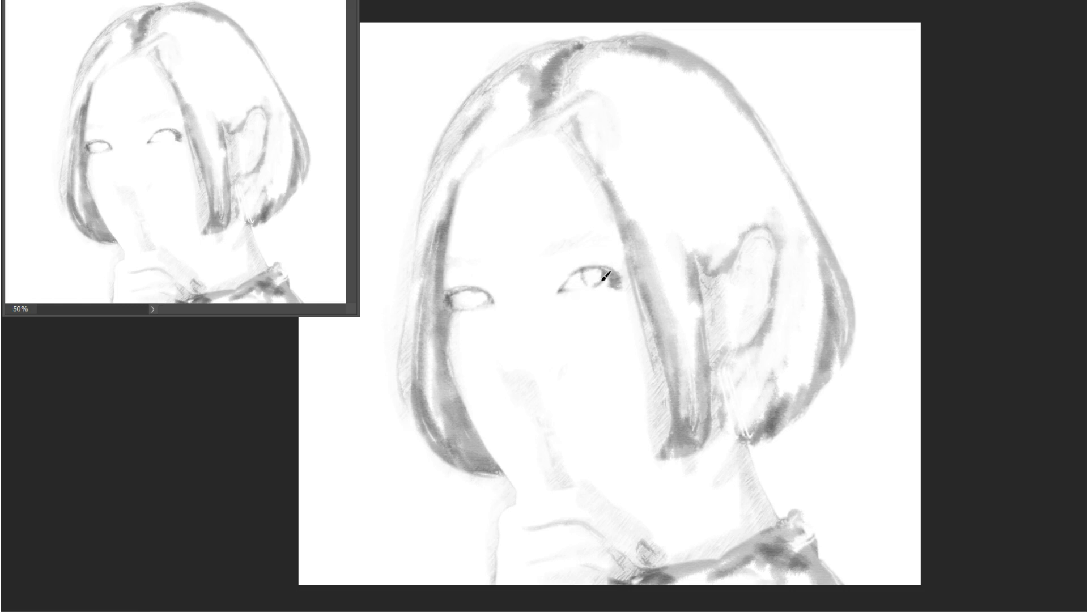
- Darken the right iris and sketch grey charcoal strands along the hairline and hair strand
left_click_drag(605, 280, 585, 273)
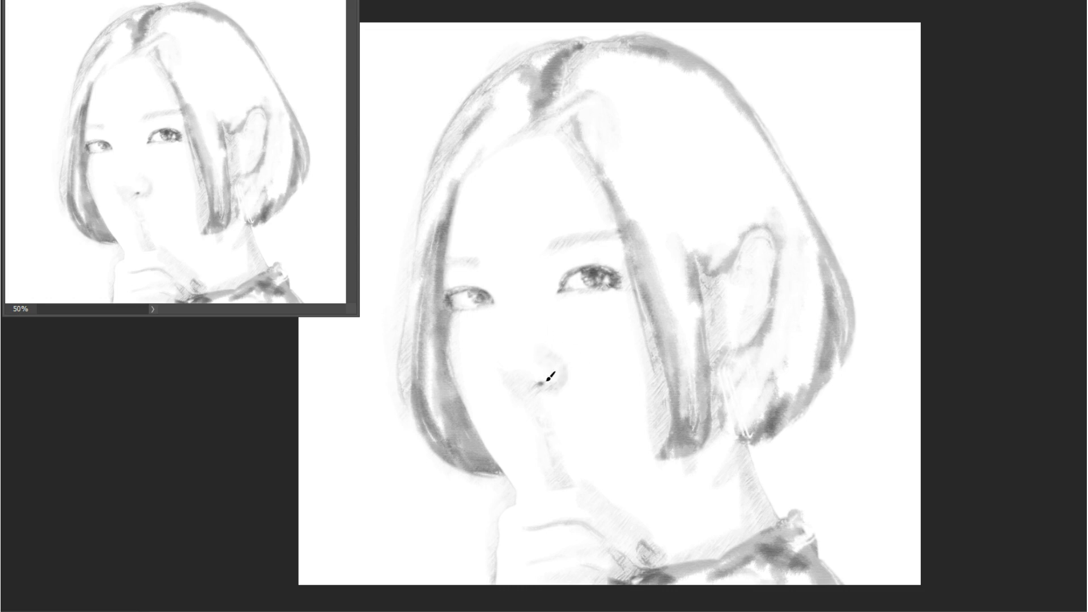
mouse_move(492, 161)
left_mouse_down()
mouse_move(529, 114)
mouse_move(589, 162)
left_mouse_up()
right_click(621, 293)
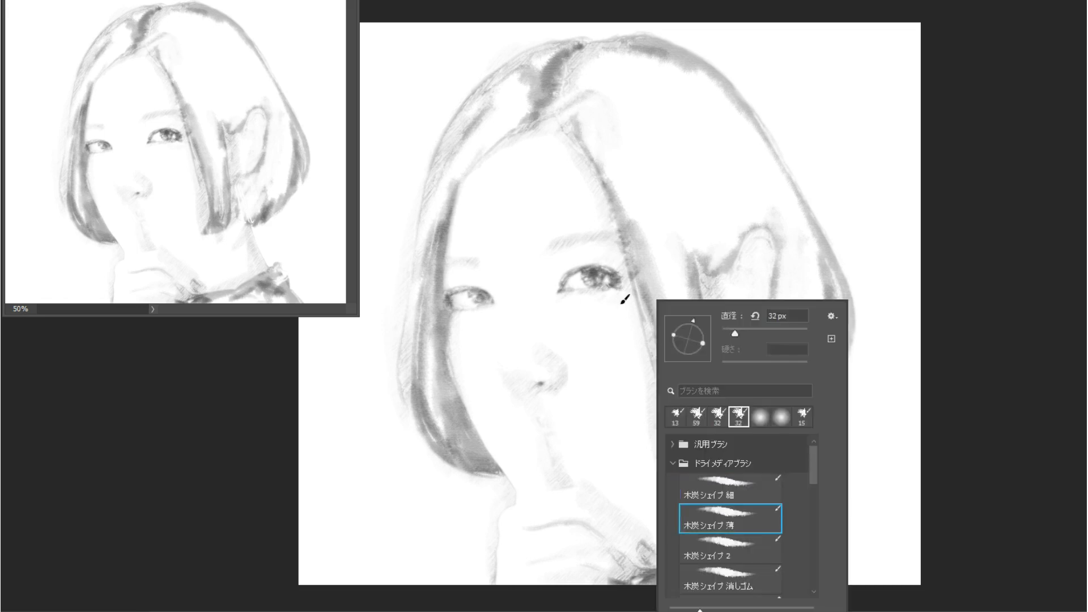
key("Escape")
left_click_drag(635, 368, 643, 397)
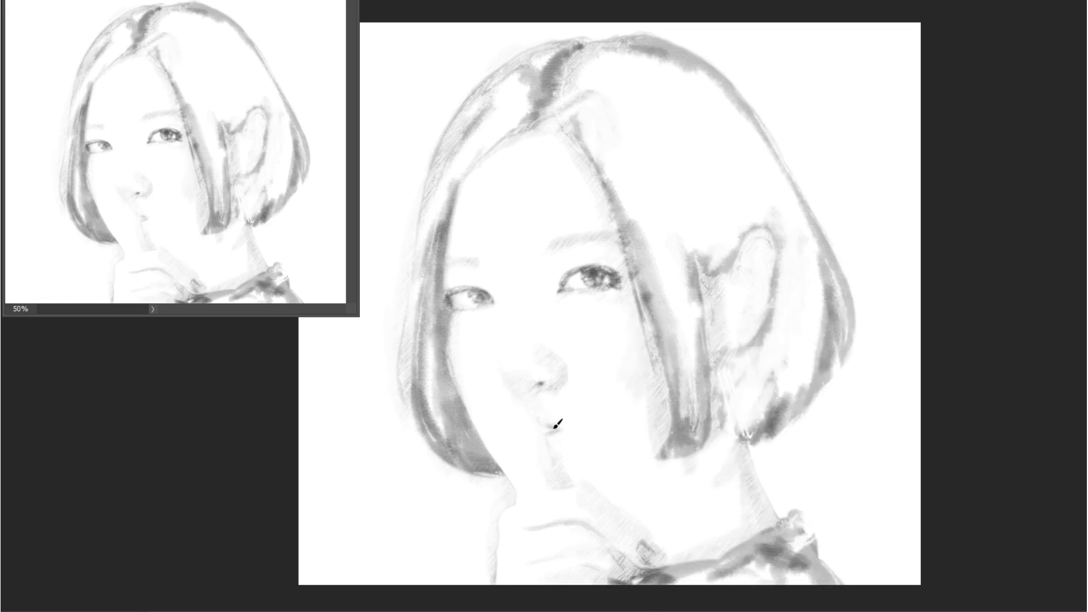
- Paint in the lips, shade the chin and neck, and darken the left iris and the strand by the right eye
left_click_drag(541, 417, 575, 436)
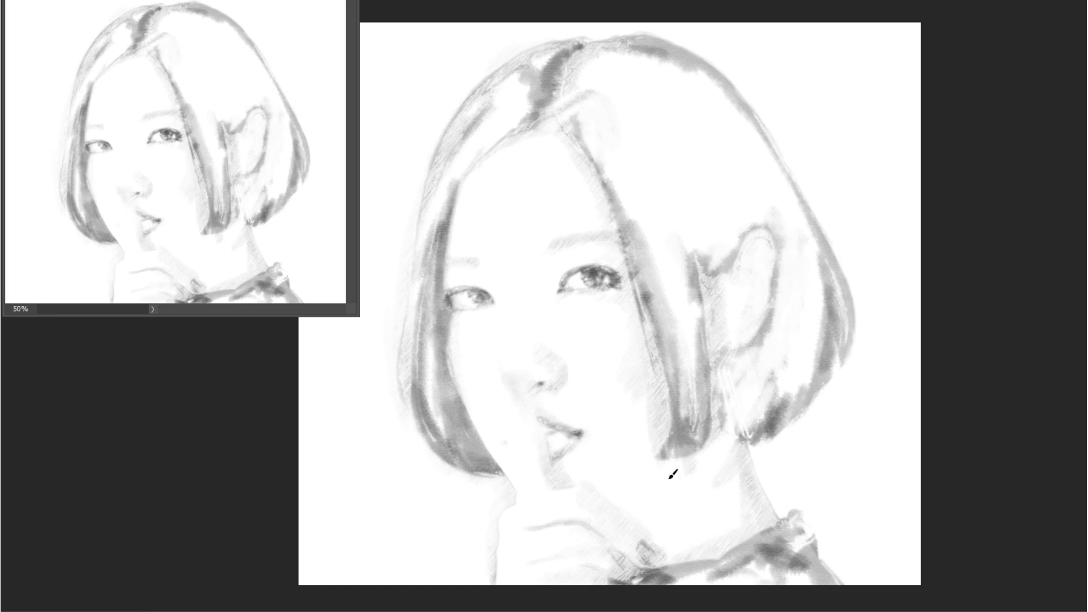
left_click_drag(624, 508, 648, 483)
left_click_drag(470, 297, 461, 299)
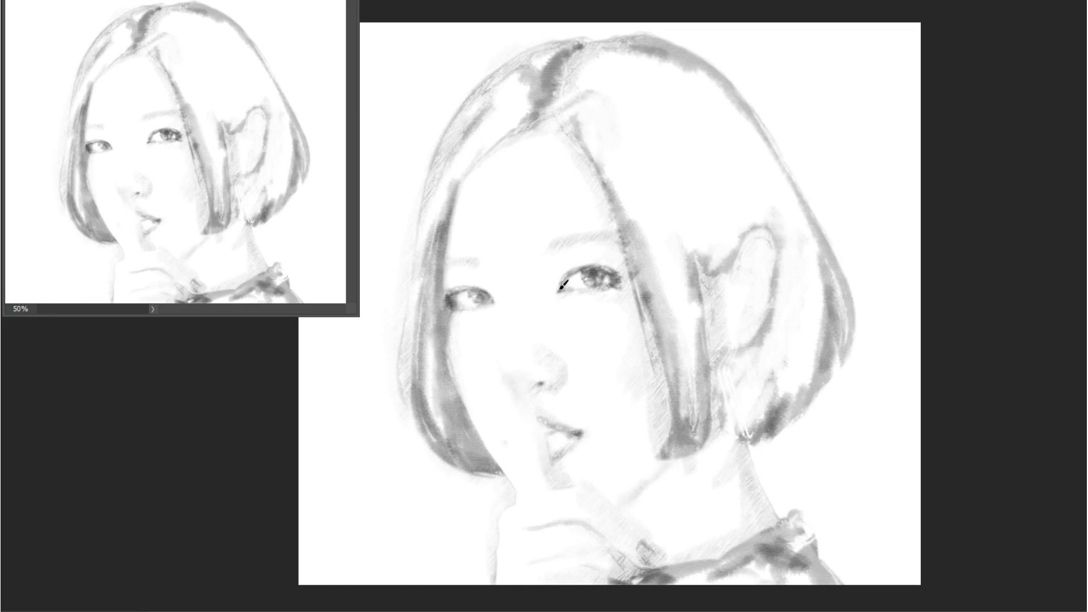
mouse_move(605, 266)
left_mouse_down()
mouse_move(619, 255)
mouse_move(643, 287)
left_mouse_up()
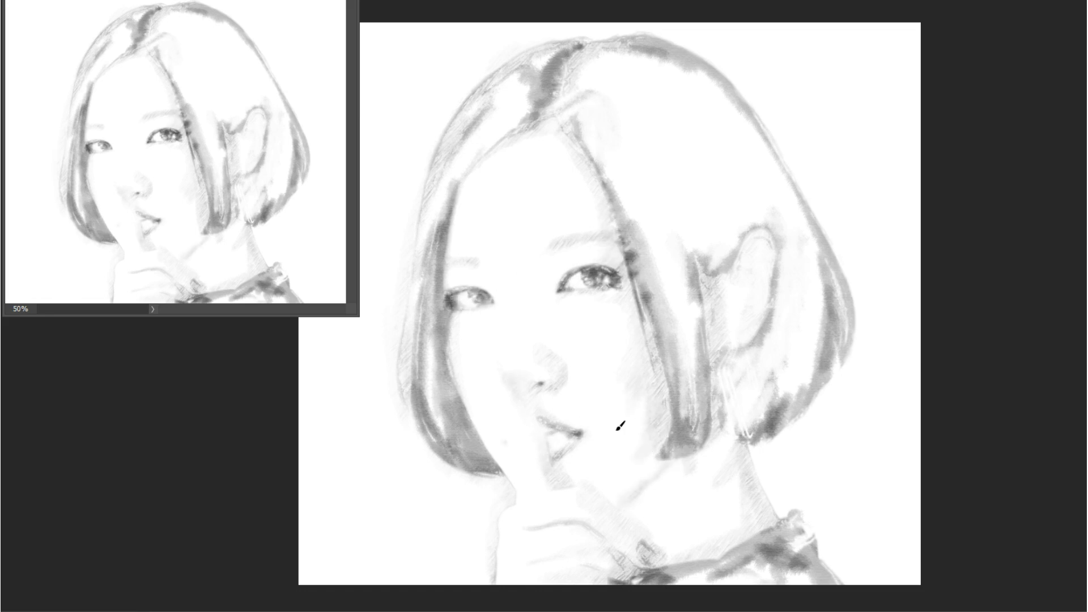
mouse_move(583, 436)
left_mouse_down()
mouse_move(561, 465)
mouse_move(678, 512)
mouse_move(730, 451)
left_mouse_up()
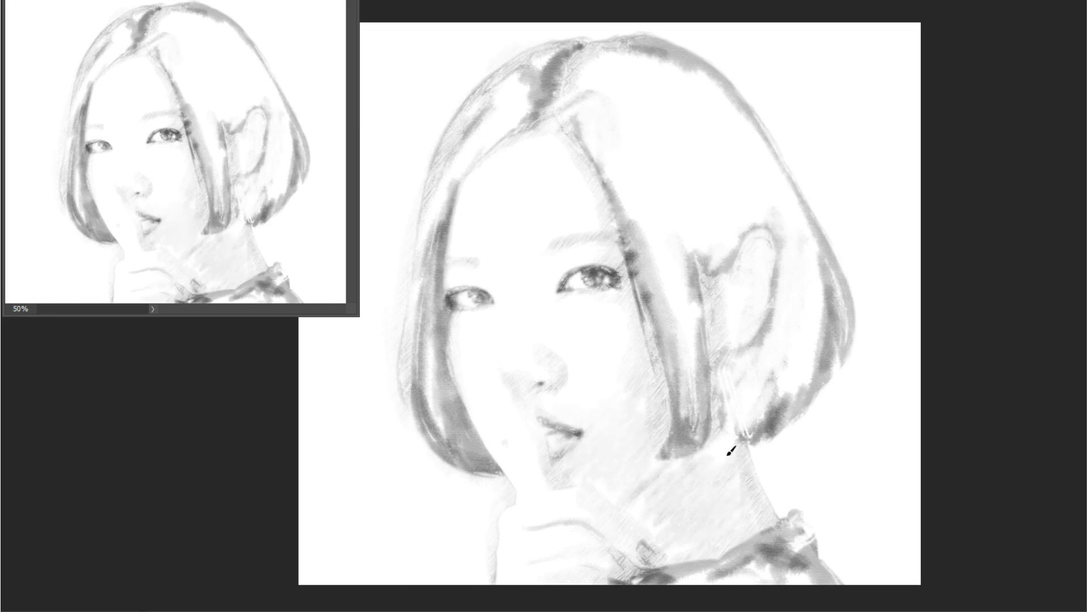
- With the 木炭シェイプ 2 charcoal brush, shade the right hair and the upper hair near the parting
right_click(645, 127)
left_click(748, 365)
key("Return")
mouse_move(686, 127)
left_mouse_down()
mouse_move(692, 389)
mouse_move(646, 88)
mouse_move(793, 226)
mouse_move(816, 338)
mouse_move(692, 226)
mouse_move(623, 131)
left_mouse_up()
right_click(536, 118)
key("Return")
mouse_move(530, 107)
left_mouse_down()
mouse_move(492, 120)
mouse_move(534, 53)
mouse_move(464, 170)
mouse_move(432, 323)
mouse_move(466, 288)
mouse_move(478, 165)
mouse_move(440, 311)
mouse_move(460, 310)
mouse_move(476, 448)
left_mouse_up()
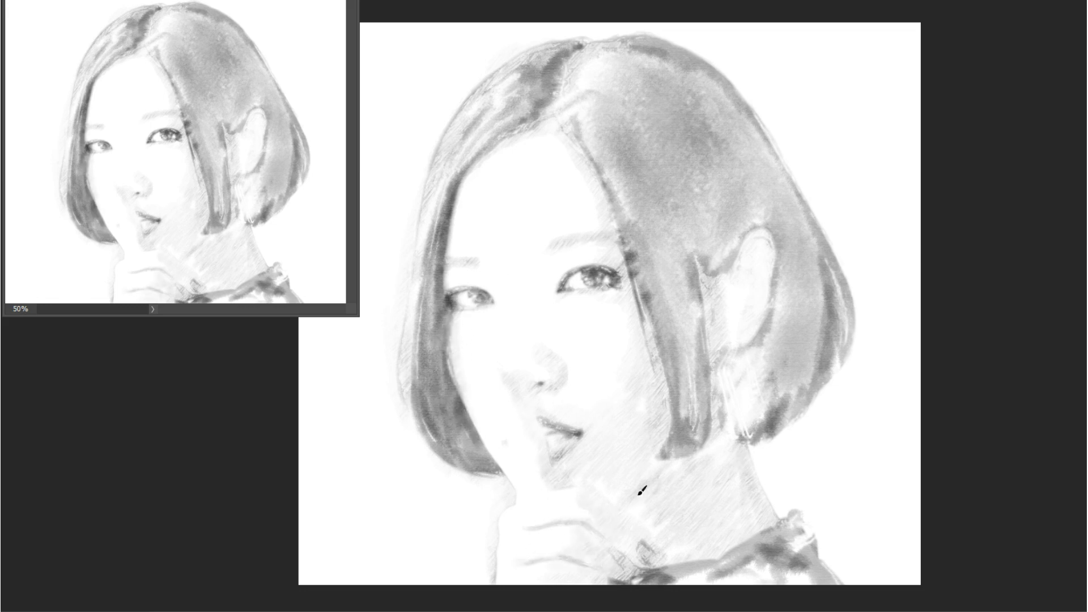
- Shade the neck and ear, add outlined earring strokes, and darken the right side of the bob
left_click_drag(641, 492, 654, 551)
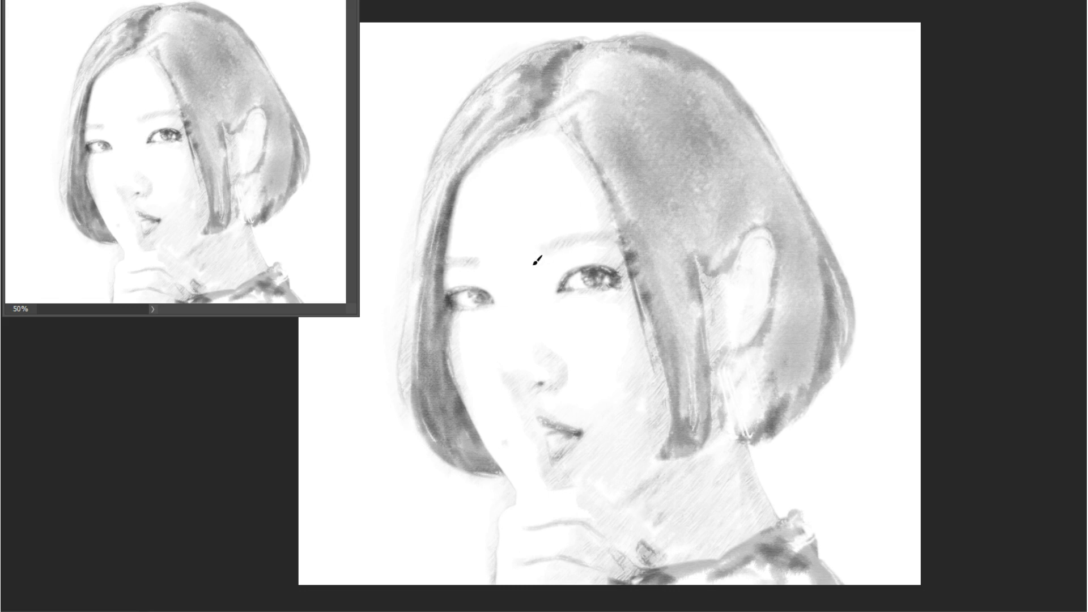
left_click_drag(584, 271, 607, 266)
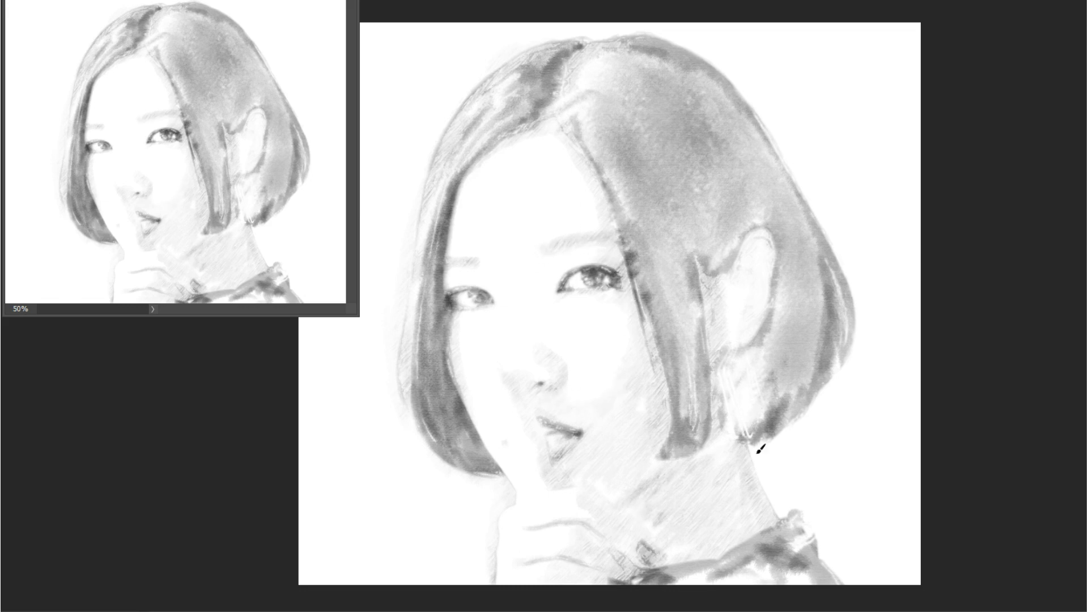
mouse_move(730, 374)
left_mouse_down()
mouse_move(743, 433)
mouse_move(741, 359)
mouse_move(767, 382)
mouse_move(731, 347)
mouse_move(747, 409)
mouse_move(732, 361)
left_mouse_up()
left_click_drag(721, 433, 729, 366)
right_click(788, 430)
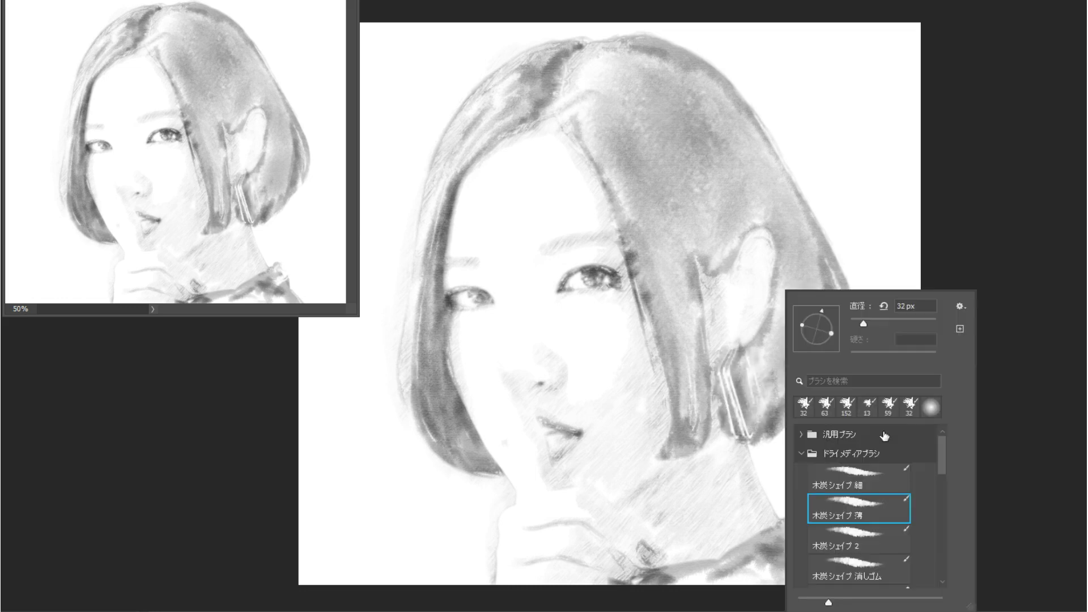
left_click_drag(652, 170, 640, 125)
right_click(706, 138)
mouse_move(669, 85)
left_mouse_down()
mouse_move(754, 151)
mouse_move(692, 352)
mouse_move(772, 360)
mouse_move(811, 255)
left_mouse_up()
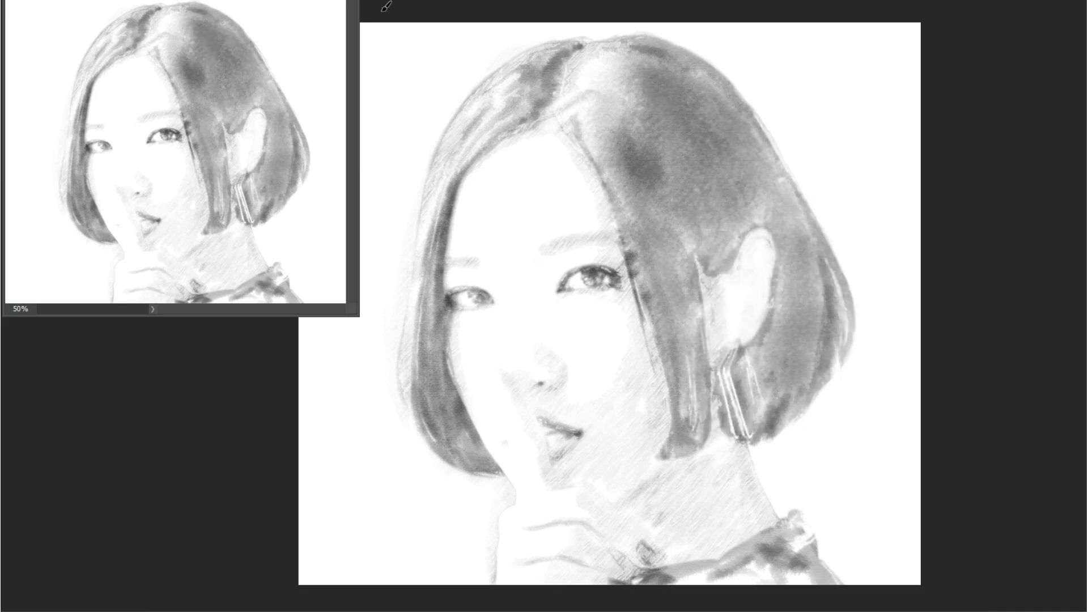
- Tint the cheek, jaw, ear, chin and neck with pinkish-grey blush
right_click(729, 176)
left_click(574, 180)
mouse_move(650, 391)
left_mouse_down()
mouse_move(644, 478)
mouse_move(737, 535)
left_mouse_up()
mouse_move(760, 249)
left_mouse_down()
mouse_move(733, 316)
mouse_move(774, 254)
left_mouse_up()
mouse_move(749, 302)
left_mouse_down()
mouse_move(770, 284)
mouse_move(736, 340)
left_mouse_up()
mouse_move(603, 444)
left_mouse_down()
mouse_move(588, 478)
mouse_move(669, 535)
mouse_move(590, 510)
mouse_move(578, 555)
left_mouse_up()
mouse_move(493, 377)
left_mouse_down()
mouse_move(522, 388)
mouse_move(538, 447)
mouse_move(621, 391)
left_mouse_up()
- Shade the nose bridge and around both eyes, add upper-lid eyeliner, and deepen the nostril shadow
left_click_drag(554, 265, 571, 340)
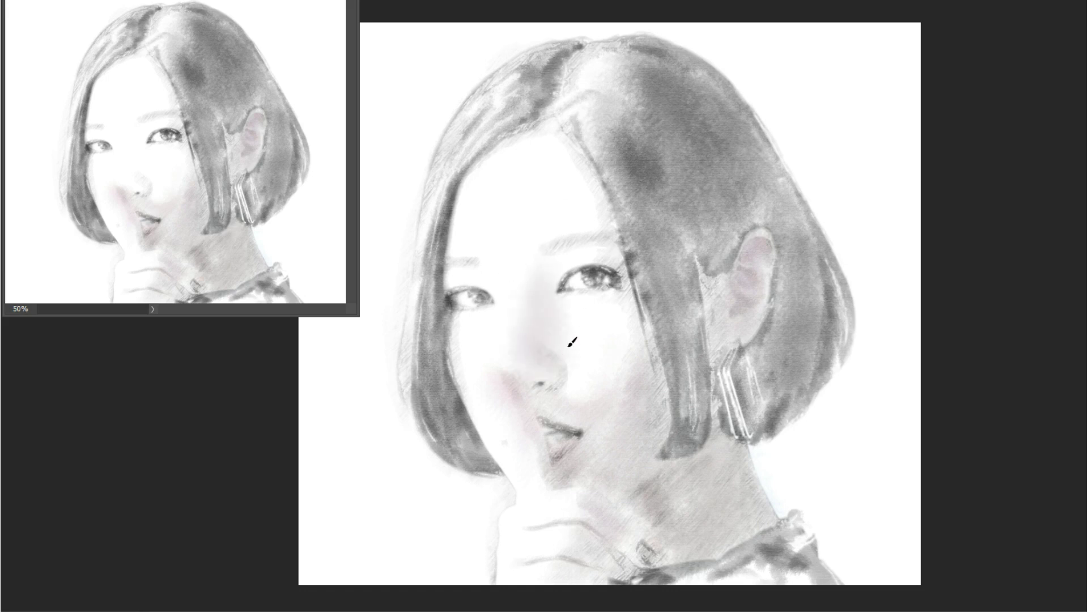
left_click_drag(620, 248, 606, 300)
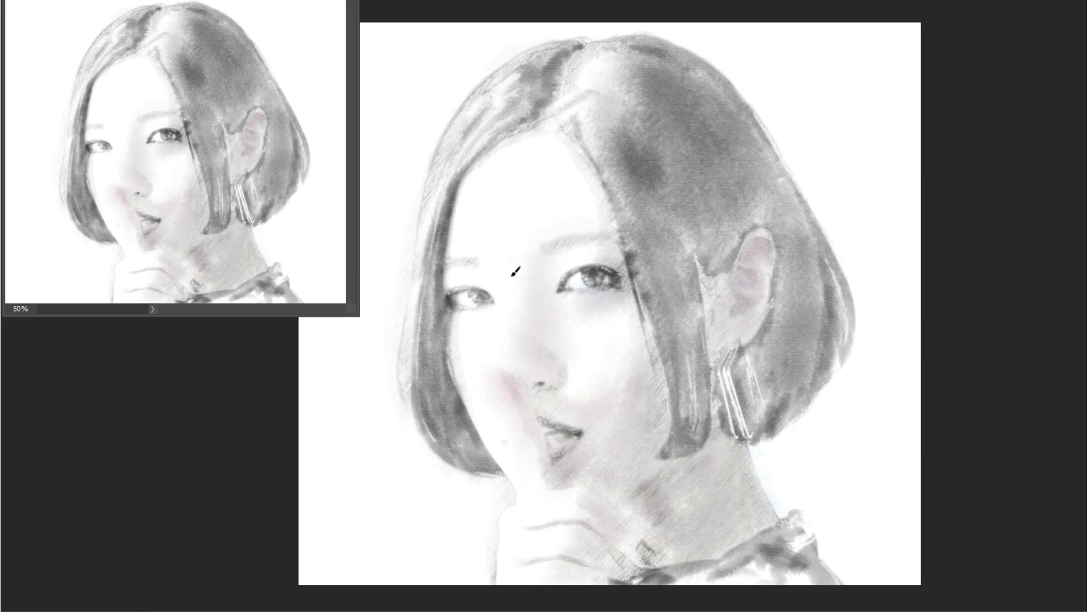
mouse_move(517, 267)
left_mouse_down()
mouse_move(452, 262)
mouse_move(488, 310)
mouse_move(477, 298)
left_mouse_up()
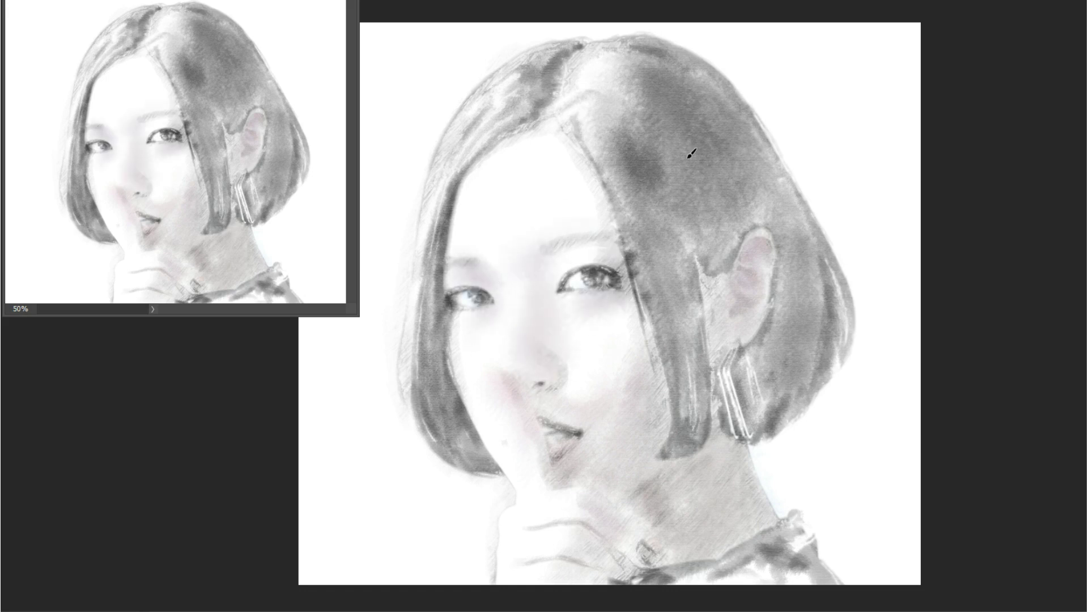
right_click(611, 229)
left_click_drag(569, 281, 609, 262)
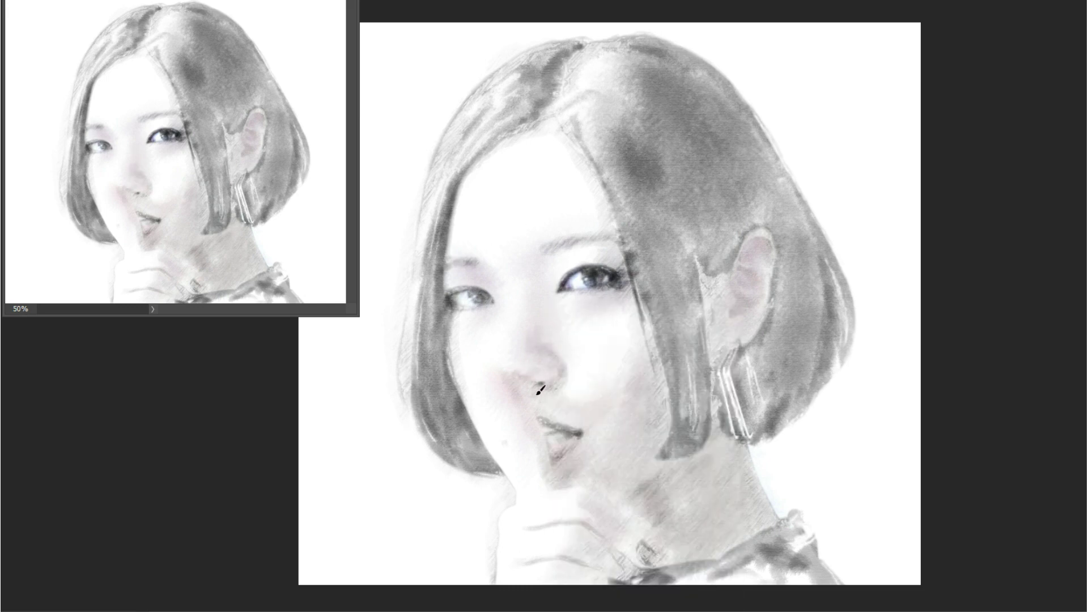
mouse_move(530, 379)
left_mouse_down()
mouse_move(587, 433)
mouse_move(552, 459)
mouse_move(578, 413)
mouse_move(563, 437)
mouse_move(583, 433)
mouse_move(558, 448)
mouse_move(578, 431)
left_mouse_up()
- Darken both irises and paint the collar button reddish pink
right_click(643, 264)
left_click(587, 280)
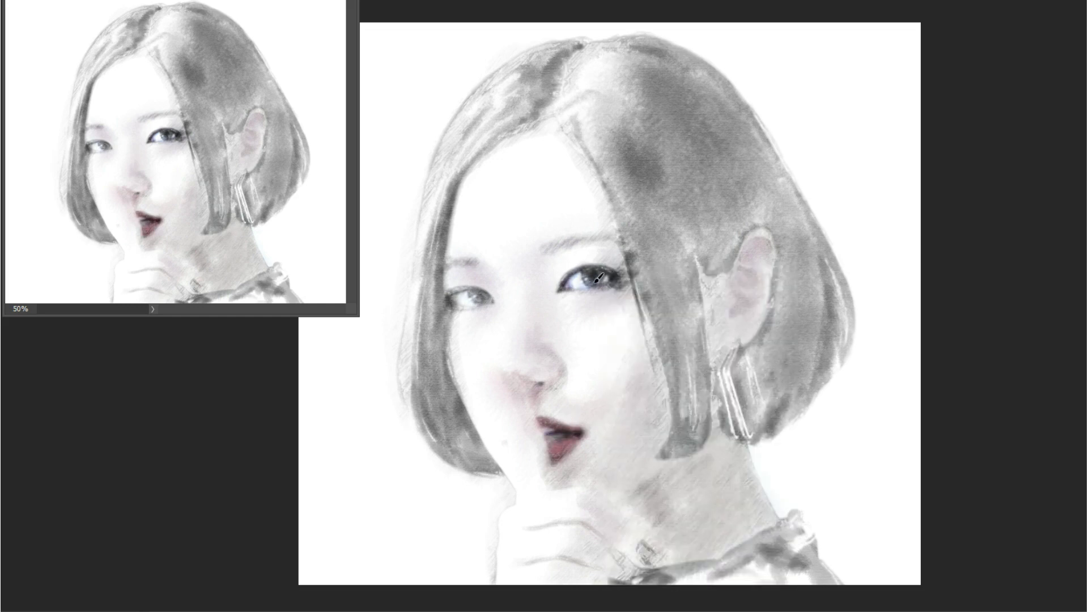
left_click_drag(598, 279, 578, 271)
left_click_drag(475, 292, 487, 299)
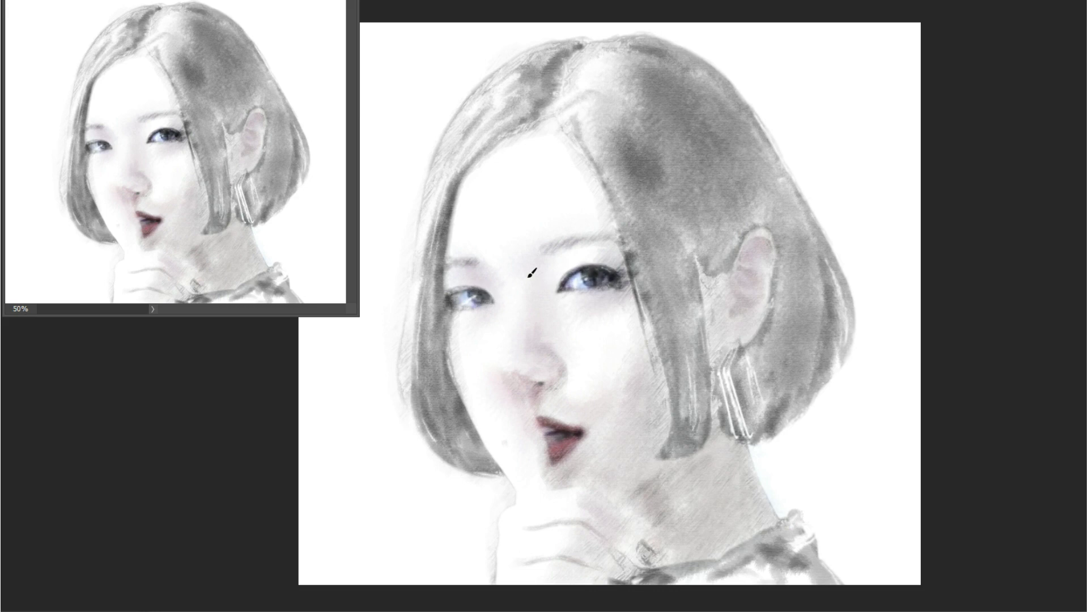
right_click(566, 254)
left_click(486, 361)
left_click_drag(647, 546, 659, 558)
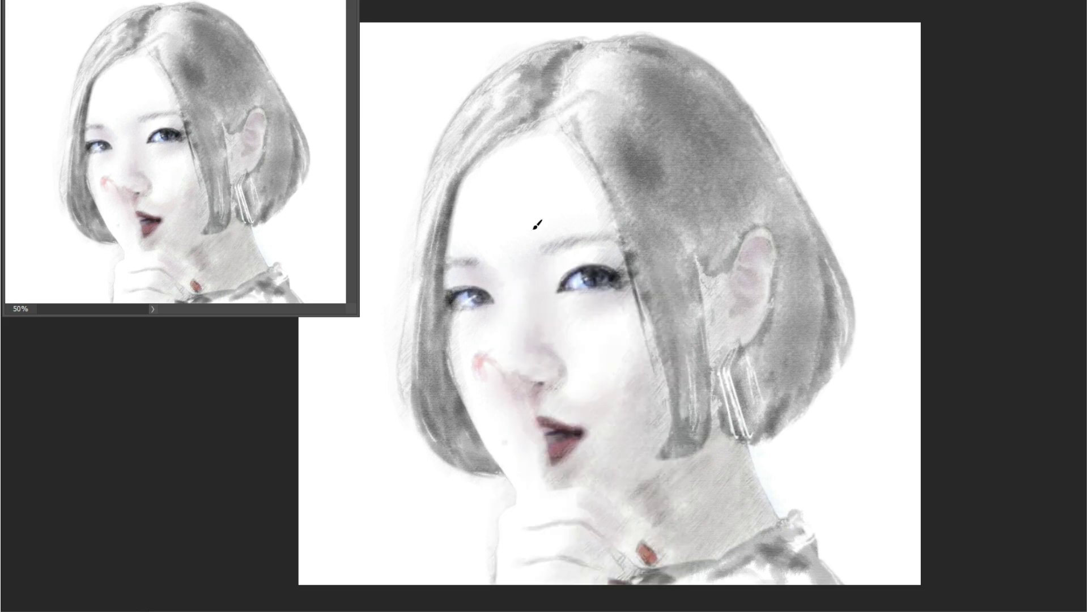
scroll(538, 224, "up", 1)
scroll(537, 224, "up", 1)
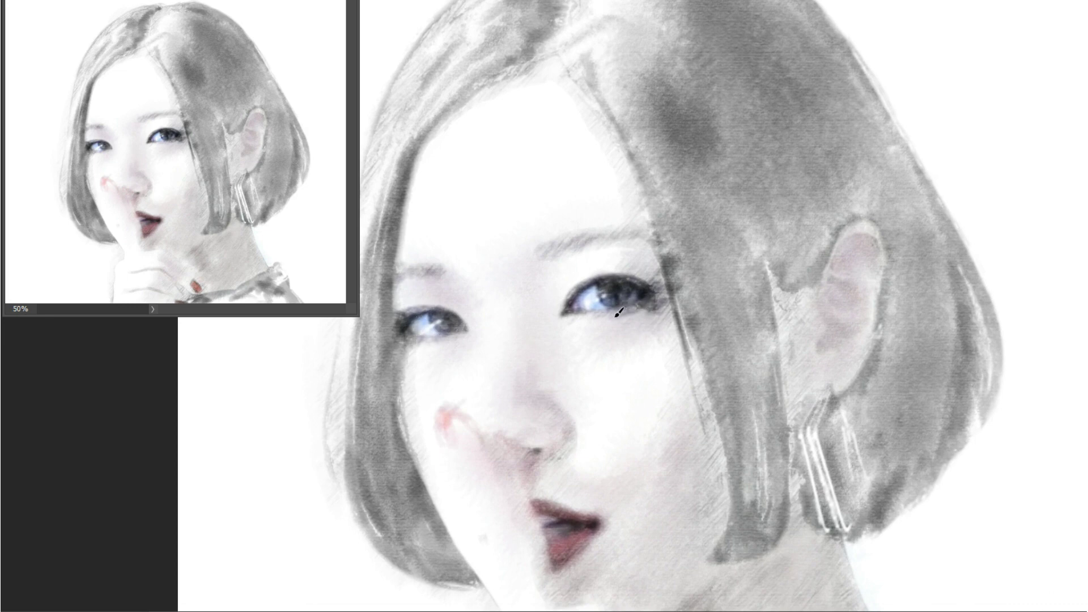
- Use the fine 13 px charcoal brush for a faint forehead stroke, then zoom back out
right_click(690, 171)
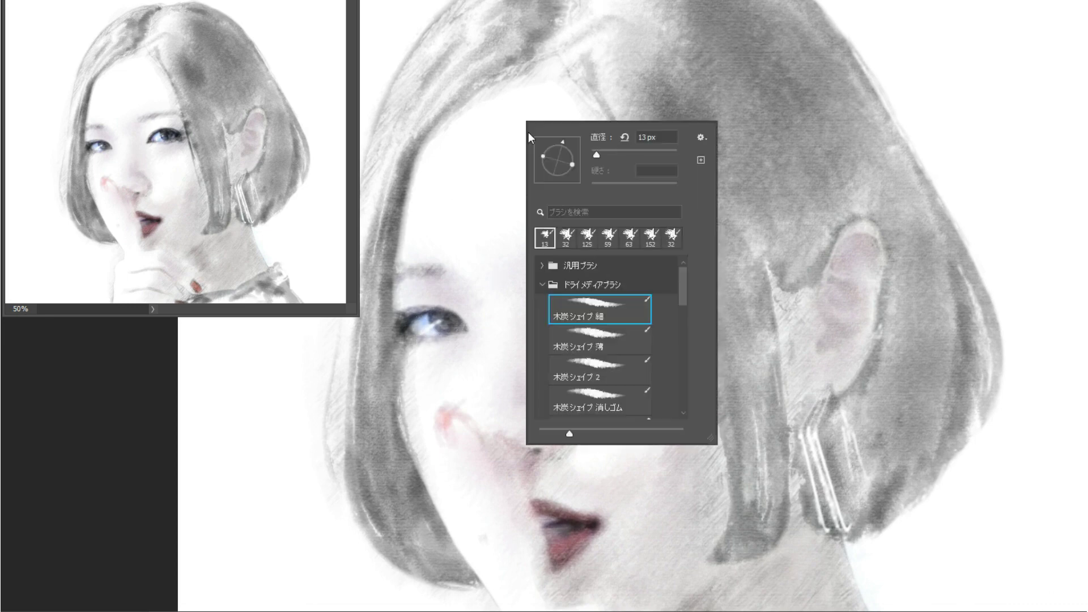
left_click(595, 345)
left_click_drag(430, 226, 545, 120)
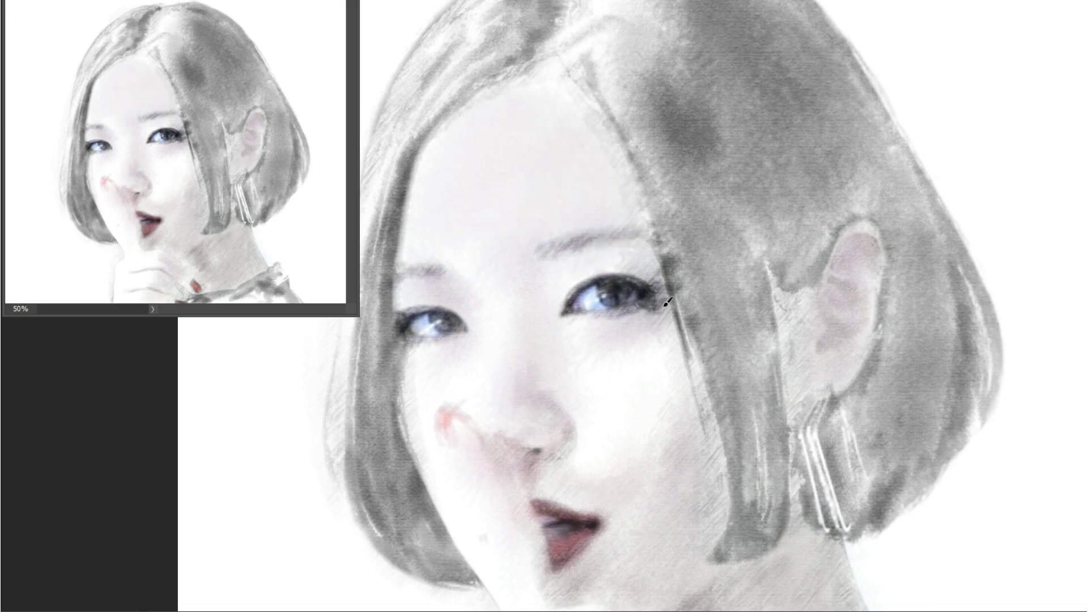
scroll(617, 376, "down", 1)
scroll(551, 153, "down", 1)
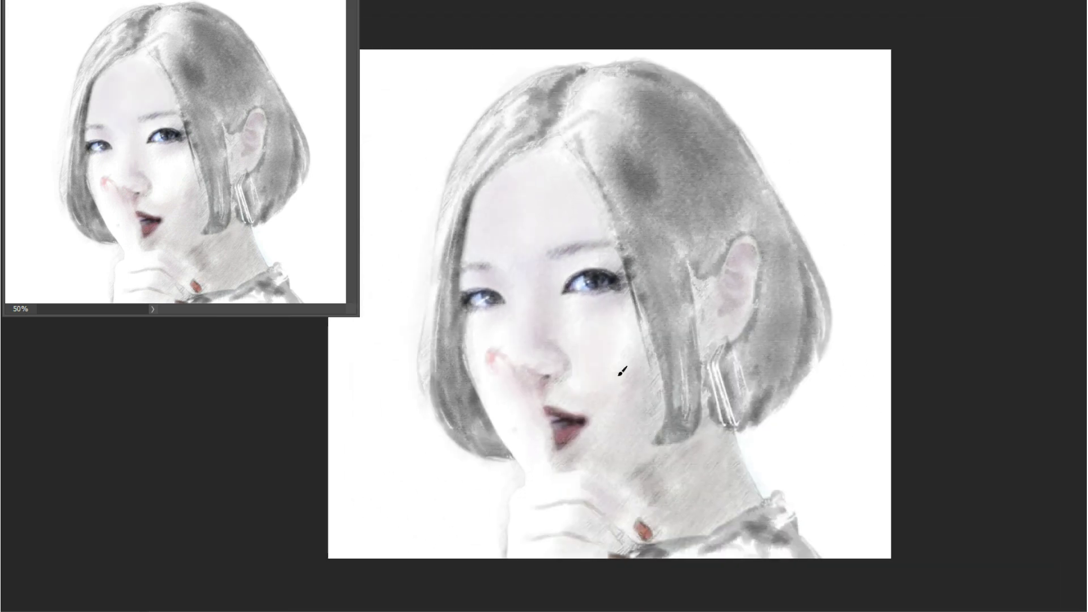
- Add a faint cheek stroke, darken the right eyebrow and the left side of the hair
mouse_move(620, 365)
left_mouse_down()
mouse_move(561, 493)
mouse_move(623, 510)
mouse_move(653, 437)
mouse_move(697, 517)
left_mouse_up()
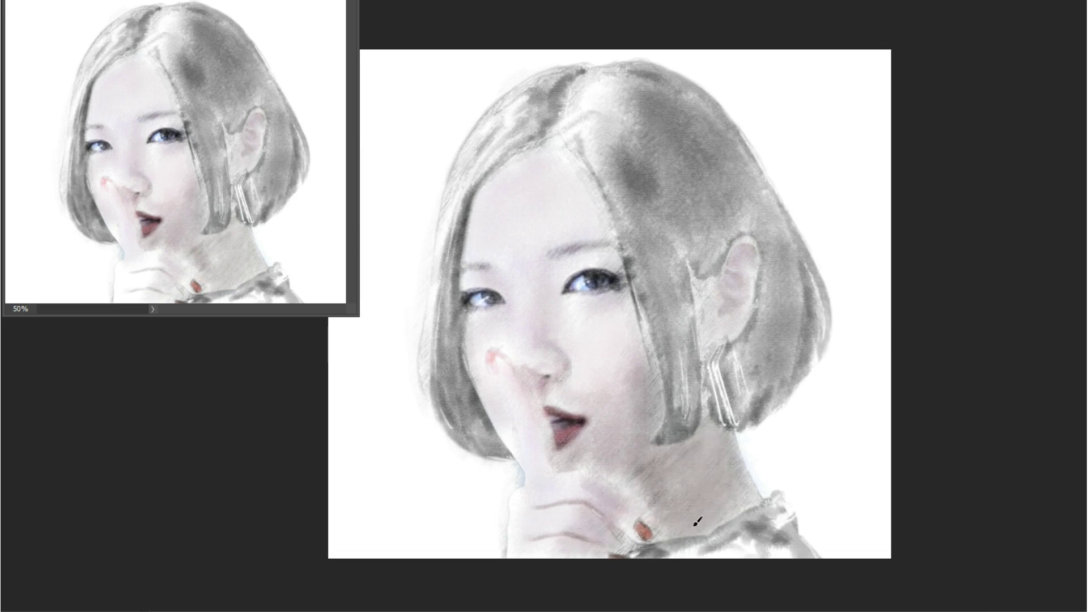
left_click_drag(568, 277, 636, 260)
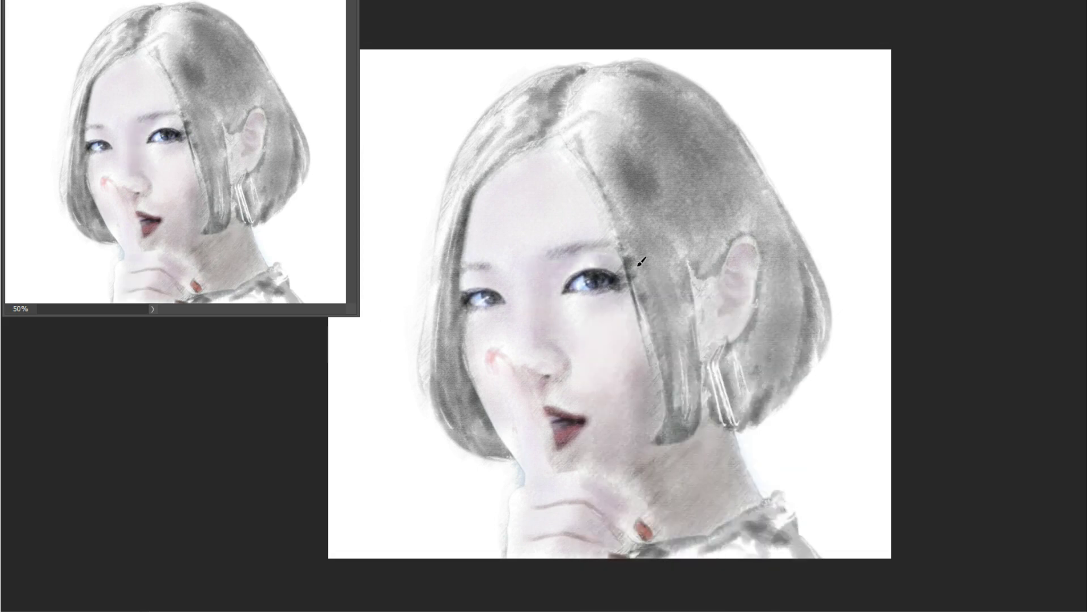
right_click(500, 135)
key("Escape")
left_click_drag(464, 226, 454, 419)
mouse_move(456, 295)
left_mouse_down()
mouse_move(462, 361)
mouse_move(468, 204)
mouse_move(525, 114)
mouse_move(566, 74)
left_mouse_up()
mouse_move(510, 130)
left_mouse_down()
mouse_move(486, 431)
mouse_move(457, 216)
left_mouse_up()
- Darken the hair strands beside the right eye, across the top and behind the ear
mouse_move(629, 138)
left_mouse_down()
mouse_move(625, 226)
mouse_move(674, 397)
left_mouse_up()
mouse_move(663, 318)
left_mouse_down()
mouse_move(690, 381)
mouse_move(687, 413)
mouse_move(666, 279)
mouse_move(601, 144)
left_mouse_up()
left_click_drag(677, 159, 715, 267)
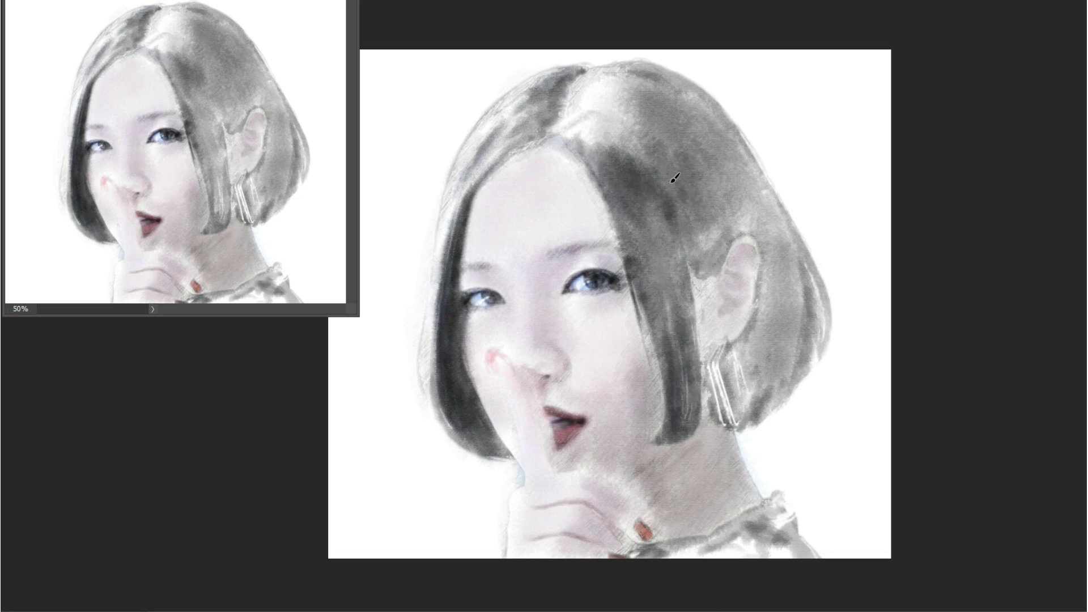
left_click_drag(674, 179, 646, 295)
left_click_drag(669, 204, 615, 289)
mouse_move(612, 195)
left_mouse_down()
mouse_move(587, 122)
mouse_move(691, 90)
mouse_move(673, 162)
mouse_move(718, 250)
mouse_move(754, 181)
mouse_move(807, 298)
mouse_move(714, 136)
left_mouse_up()
mouse_move(680, 170)
left_mouse_down()
mouse_move(724, 210)
mouse_move(623, 130)
left_mouse_up()
left_click_drag(680, 102, 640, 249)
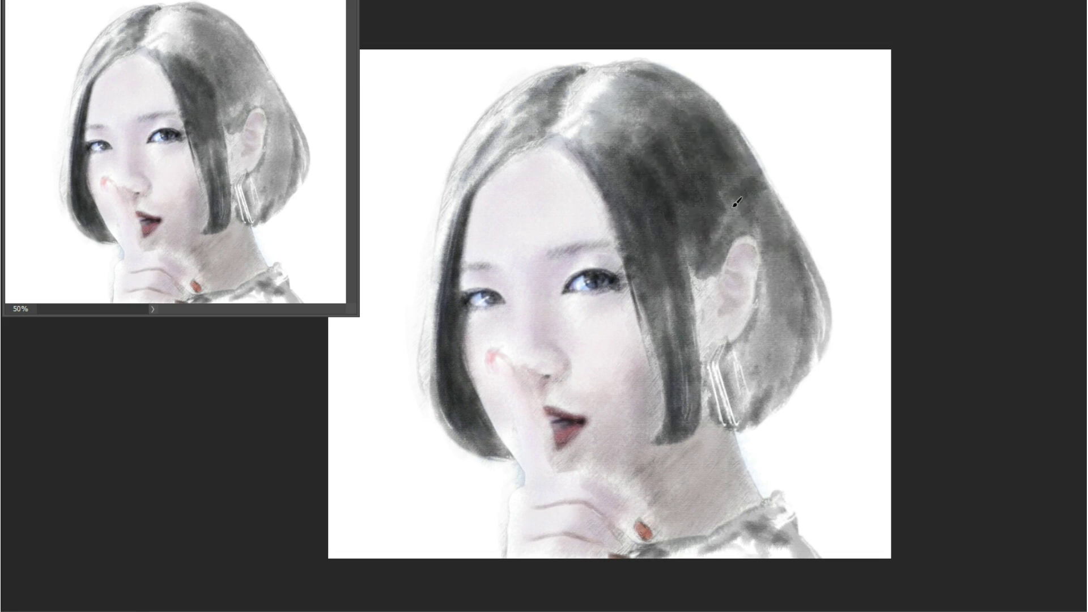
left_click_drag(680, 198, 765, 369)
mouse_move(748, 243)
left_mouse_down()
mouse_move(717, 396)
mouse_move(712, 340)
left_mouse_up()
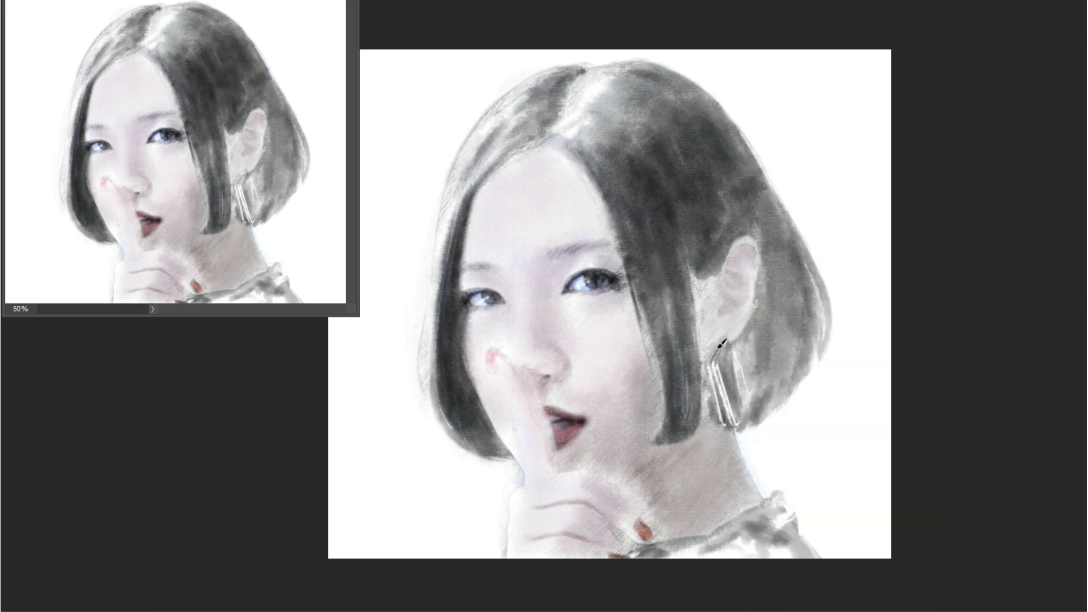
- Darken the hair around the earring and on both sides near the parting
right_click(782, 340)
key("Escape")
mouse_move(742, 419)
left_mouse_down()
mouse_move(787, 328)
mouse_move(708, 181)
left_mouse_up()
mouse_move(680, 328)
left_mouse_down()
mouse_move(602, 85)
mouse_move(632, 91)
mouse_move(759, 367)
mouse_move(816, 272)
left_mouse_up()
mouse_move(448, 193)
left_mouse_down()
mouse_move(430, 397)
mouse_move(544, 96)
left_mouse_up()
left_click_drag(533, 141, 592, 87)
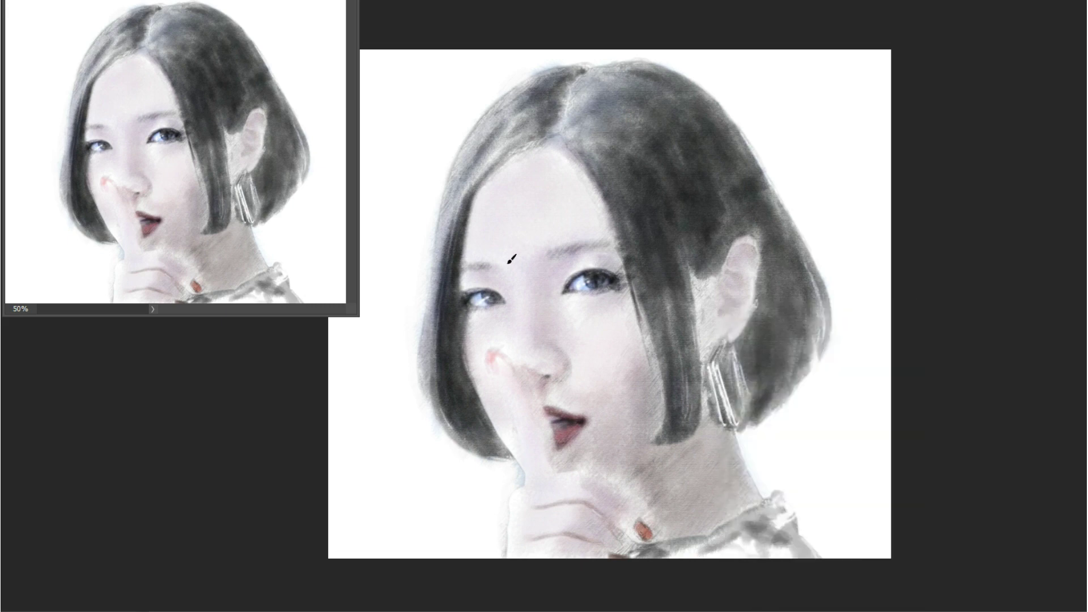
right_click(646, 357)
key("Escape")
right_click(756, 326)
key("Escape")
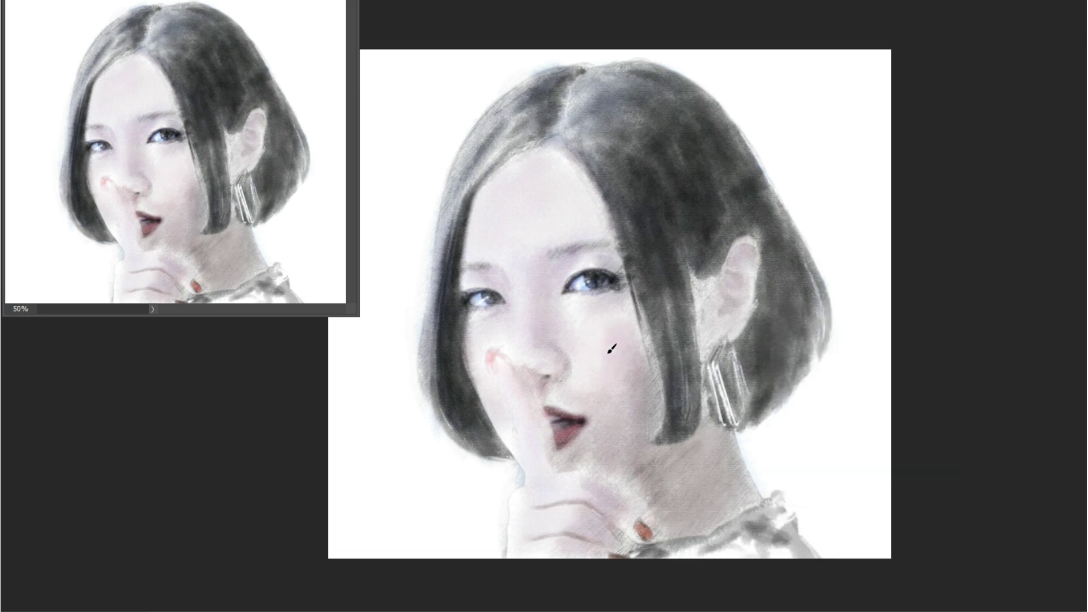
- Add pink blush to both cheeks, the ear, the forehead and under the right eye
left_click_drag(607, 346, 646, 329)
left_click_drag(545, 397, 644, 378)
right_click(709, 281)
key("Escape")
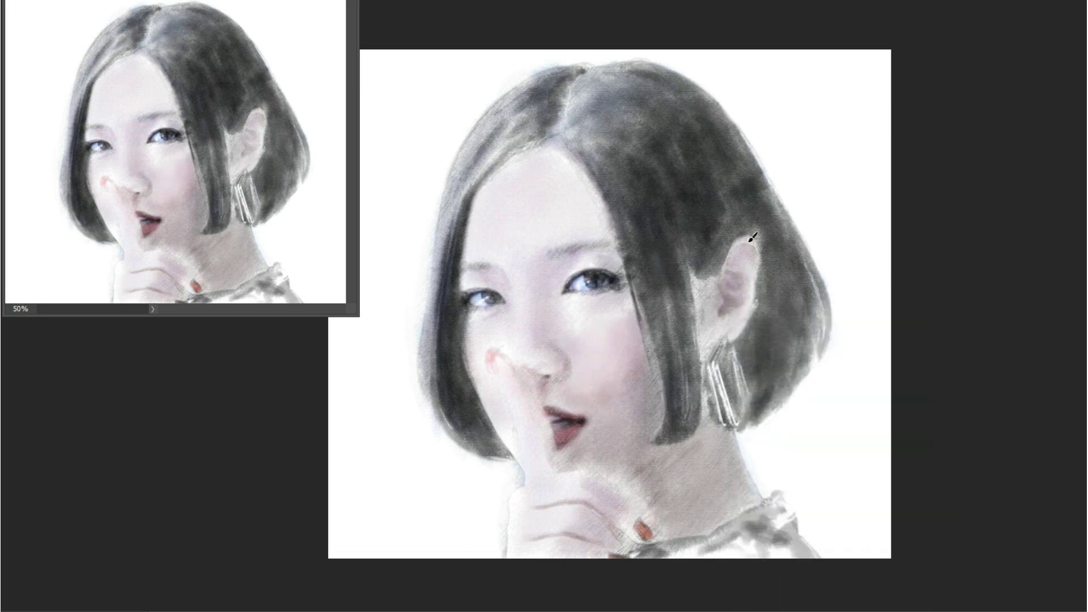
left_click_drag(753, 235, 731, 289)
mouse_move(501, 182)
left_mouse_down()
mouse_move(606, 234)
mouse_move(737, 533)
left_mouse_up()
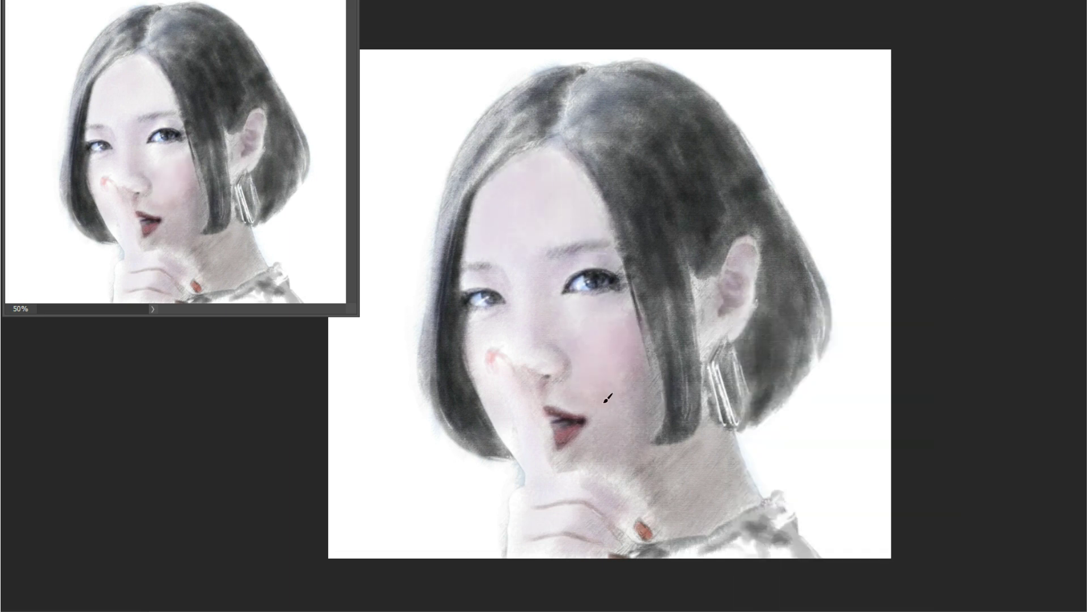
left_click_drag(473, 335, 481, 397)
left_click_drag(573, 304, 637, 289)
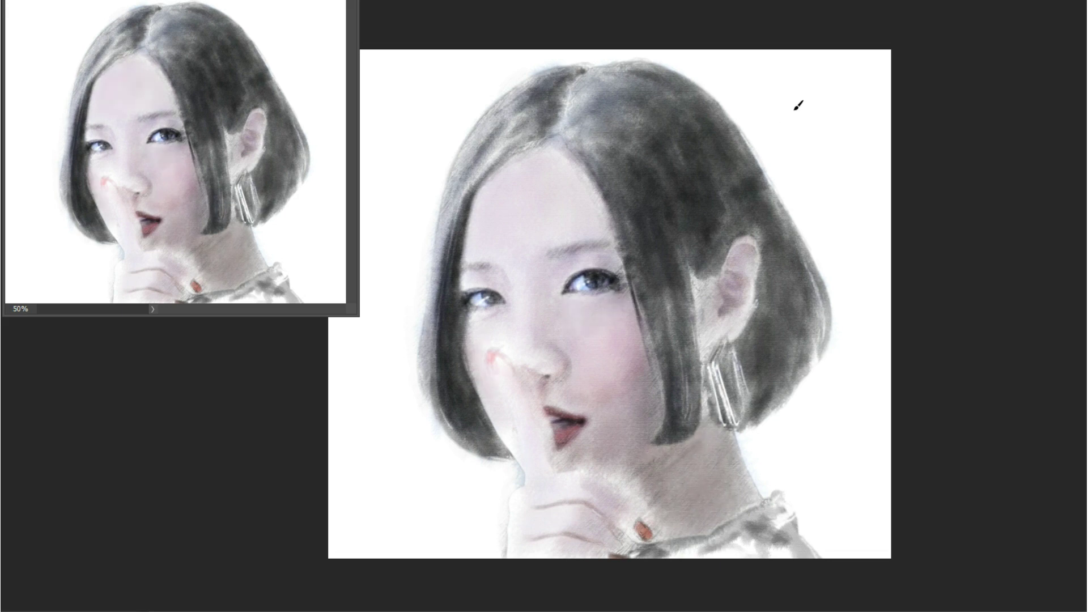
- Darken the collar and shoulder, then try shading the finger and nose with another brush and undo it
mouse_move(754, 526)
left_mouse_down()
mouse_move(706, 550)
mouse_move(765, 510)
left_mouse_up()
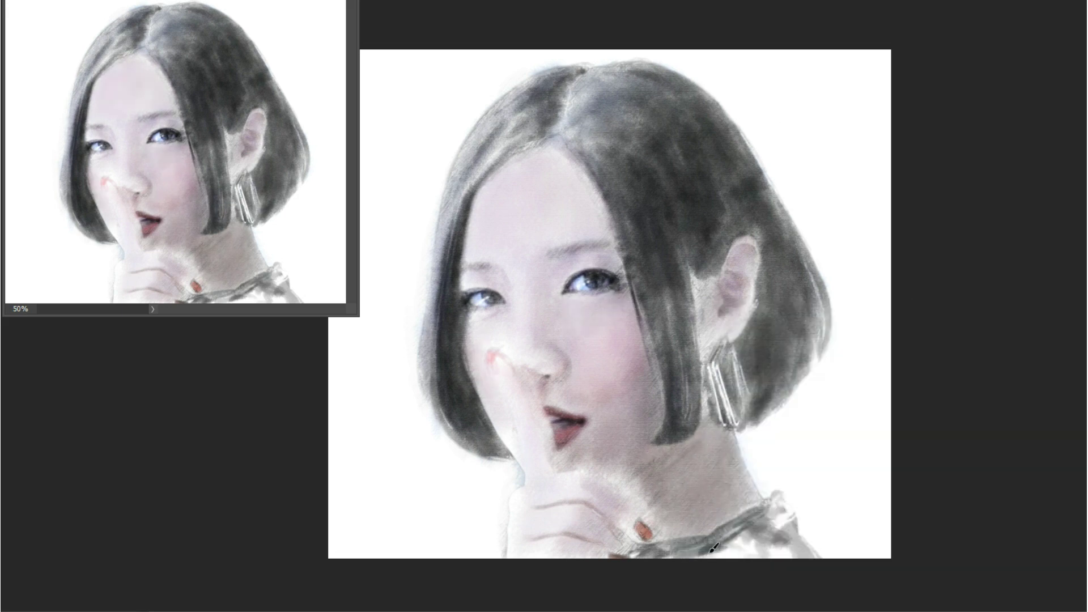
mouse_move(694, 552)
left_mouse_down()
mouse_move(785, 498)
mouse_move(663, 552)
left_mouse_up()
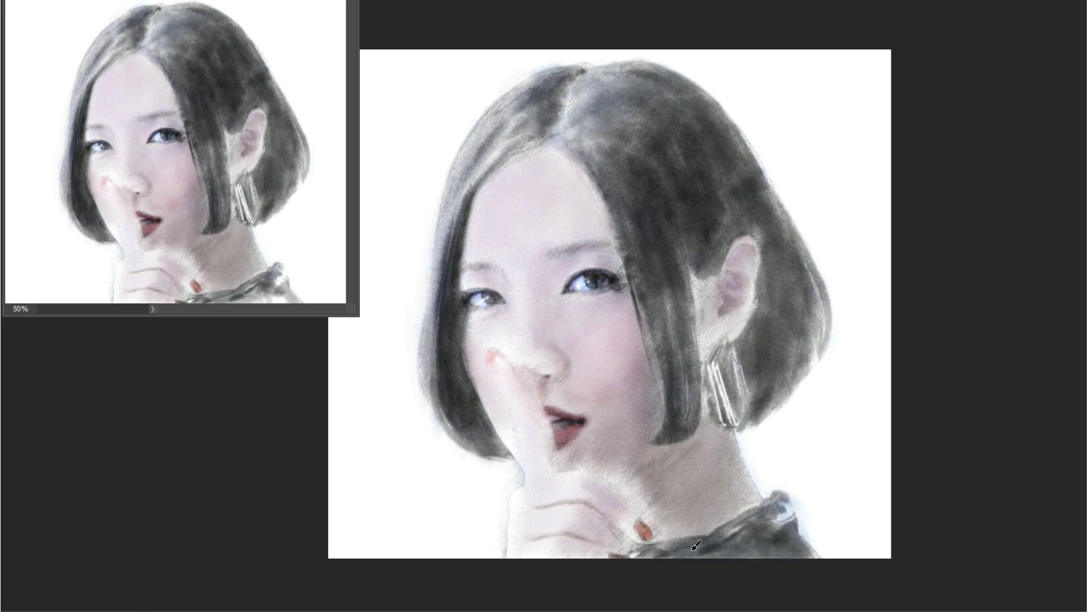
left_click_drag(760, 513, 720, 536)
right_click(575, 316)
left_click(589, 508)
key("Return")
left_click_drag(510, 346, 550, 425)
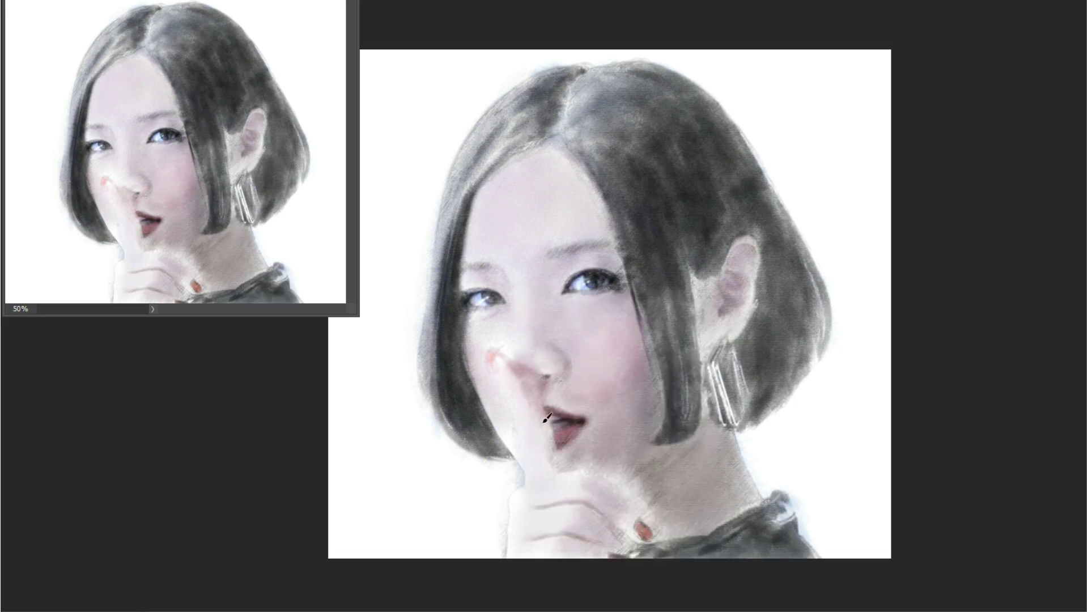
left_click_drag(510, 391, 558, 464)
left_click_drag(493, 363, 524, 416)
key("ctrl+z")
key("ctrl+z")
key("ctrl+z")
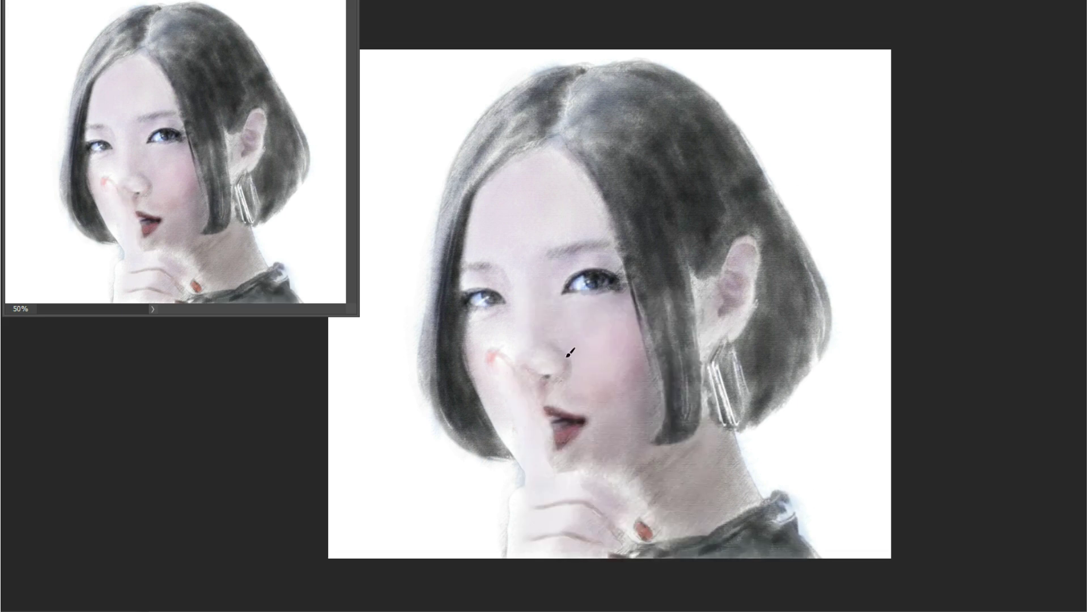
- Darken the chin, jaw and neck, define the raised finger and nose bridge, and deepen the hair by the earring
mouse_move(558, 374)
left_mouse_down()
mouse_move(567, 444)
mouse_move(634, 485)
mouse_move(664, 389)
mouse_move(651, 323)
mouse_move(651, 451)
mouse_move(666, 528)
left_mouse_up()
right_click(694, 286)
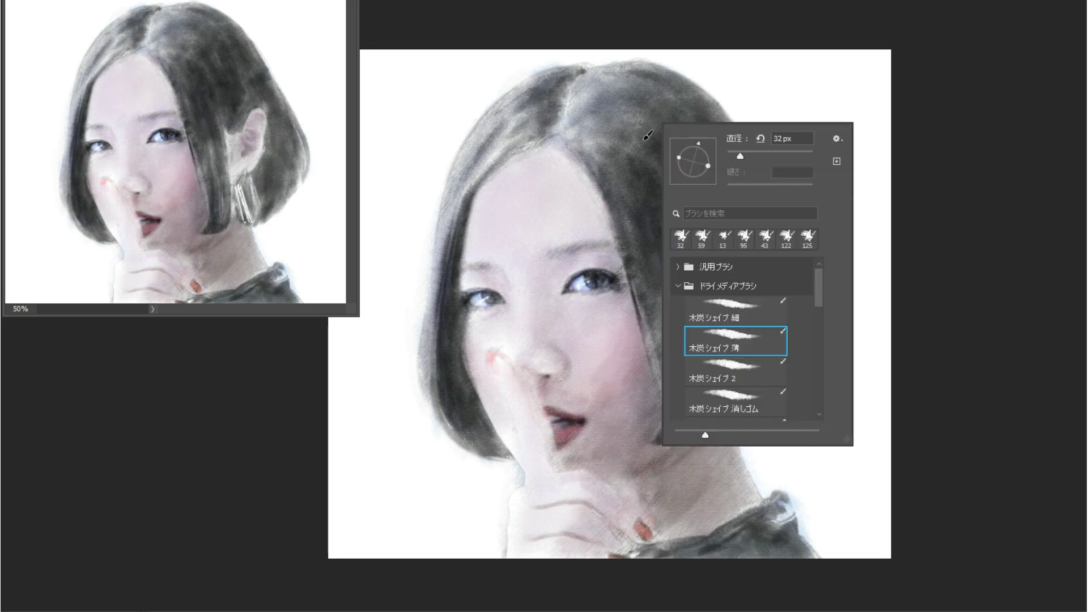
key("Escape")
mouse_move(537, 269)
left_mouse_down()
mouse_move(554, 333)
mouse_move(502, 345)
left_mouse_up()
mouse_move(520, 412)
left_mouse_down()
mouse_move(520, 369)
mouse_move(549, 418)
mouse_move(542, 459)
mouse_move(521, 403)
left_mouse_up()
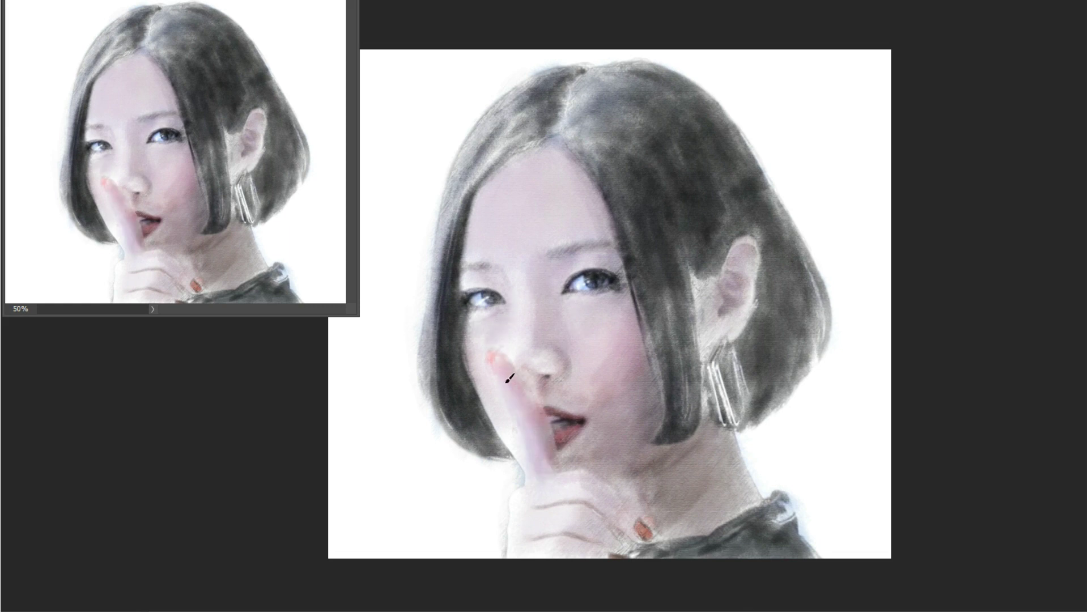
left_click_drag(506, 342, 516, 365)
left_click_drag(520, 266, 533, 298)
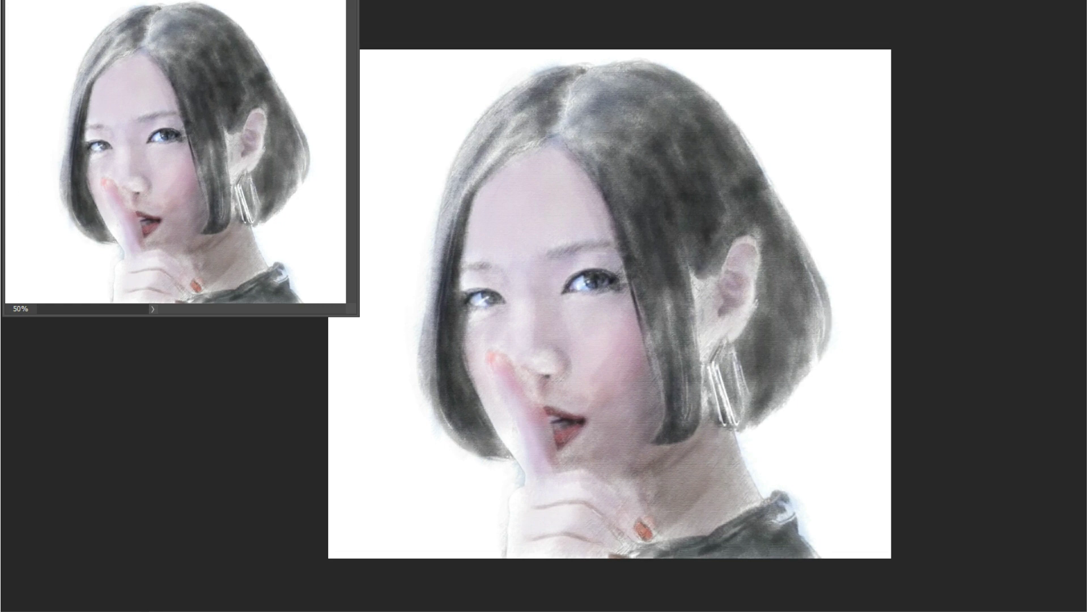
left_click_drag(700, 273, 703, 357)
left_click_drag(737, 267, 760, 340)
- Paint the white background blue beside the finger, face, neck and around the hair
key("ctrl+minus")
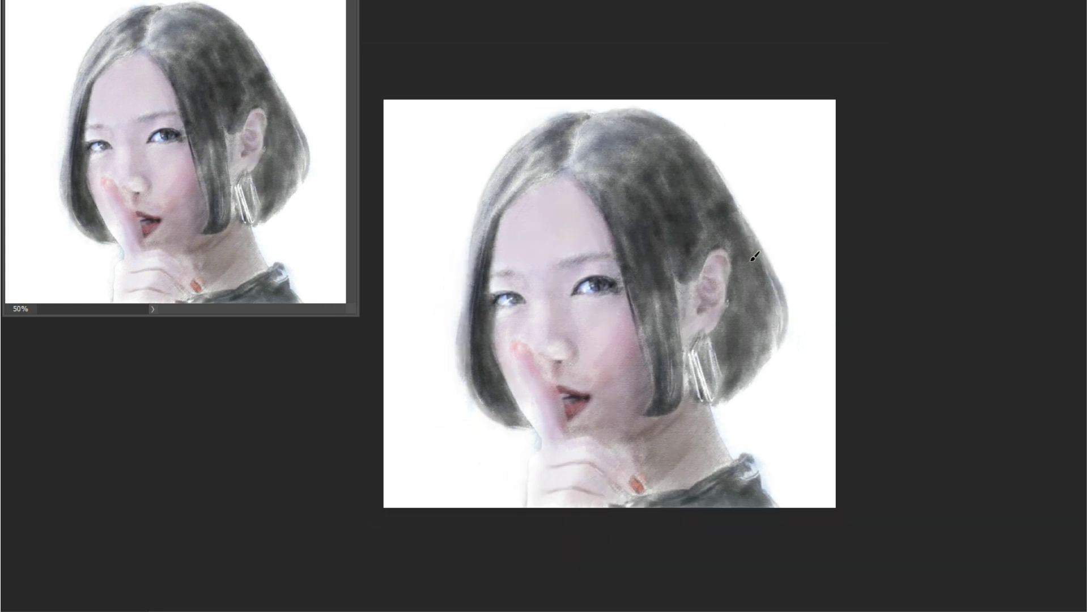
right_click(517, 299)
mouse_move(525, 434)
left_mouse_down()
mouse_move(514, 504)
mouse_move(485, 417)
mouse_move(467, 507)
left_mouse_up()
mouse_move(737, 394)
left_mouse_down()
mouse_move(752, 452)
mouse_move(777, 466)
mouse_move(807, 299)
left_mouse_up()
right_click(376, 229)
right_click(429, 163)
mouse_move(397, 108)
left_mouse_down()
mouse_move(474, 437)
mouse_move(396, 311)
mouse_move(478, 165)
mouse_move(461, 486)
mouse_move(413, 328)
mouse_move(484, 105)
mouse_move(721, 102)
mouse_move(756, 89)
mouse_move(845, 417)
mouse_move(831, 430)
mouse_move(746, 107)
left_mouse_up()
- With another charcoal brush, deepen the blue all around the hair and darken its left edge
right_click(439, 250)
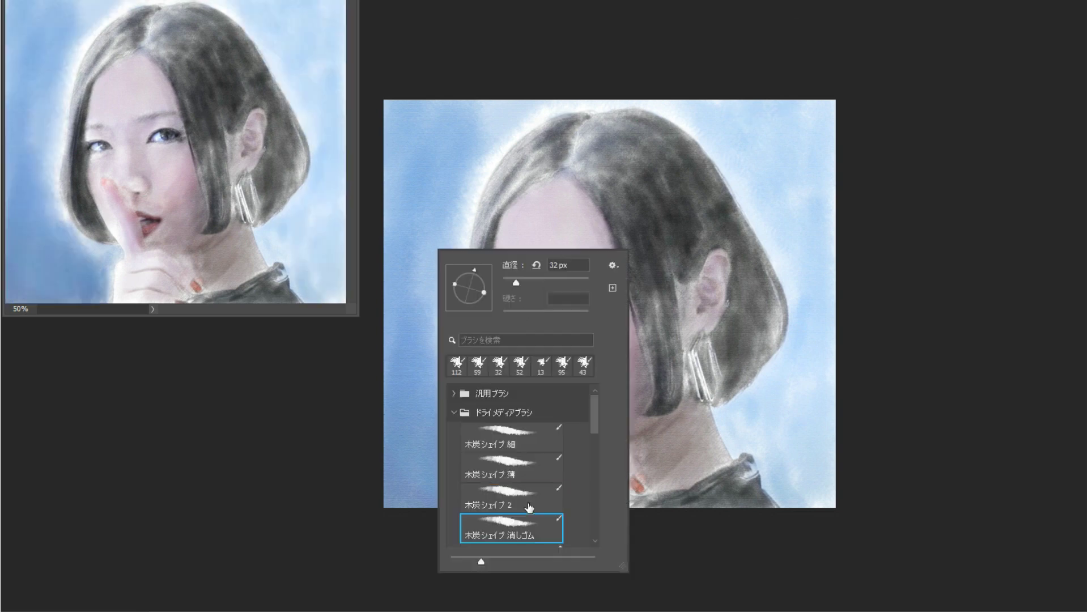
double_click(529, 507)
mouse_move(466, 212)
left_mouse_down()
mouse_move(463, 391)
mouse_move(527, 442)
mouse_move(447, 372)
mouse_move(543, 91)
mouse_move(458, 247)
mouse_move(624, 105)
mouse_move(830, 505)
left_mouse_up()
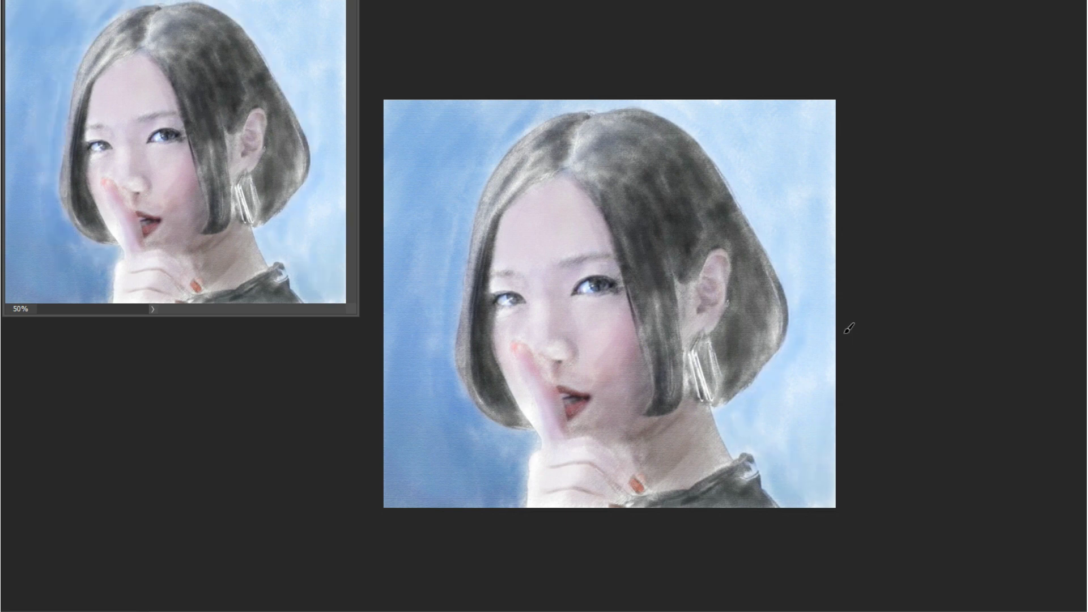
mouse_move(840, 170)
left_mouse_down()
mouse_move(705, 117)
mouse_move(821, 175)
mouse_move(754, 385)
mouse_move(773, 476)
mouse_move(813, 281)
left_mouse_up()
mouse_move(415, 122)
left_mouse_down()
mouse_move(612, 107)
mouse_move(822, 311)
mouse_move(439, 340)
mouse_move(373, 127)
mouse_move(478, 216)
mouse_move(488, 507)
mouse_move(424, 290)
left_mouse_up()
mouse_move(389, 113)
left_mouse_down()
mouse_move(461, 122)
mouse_move(442, 104)
mouse_move(489, 164)
left_mouse_up()
mouse_move(463, 318)
left_mouse_down()
mouse_move(539, 432)
mouse_move(646, 102)
mouse_move(733, 126)
mouse_move(799, 454)
left_mouse_up()
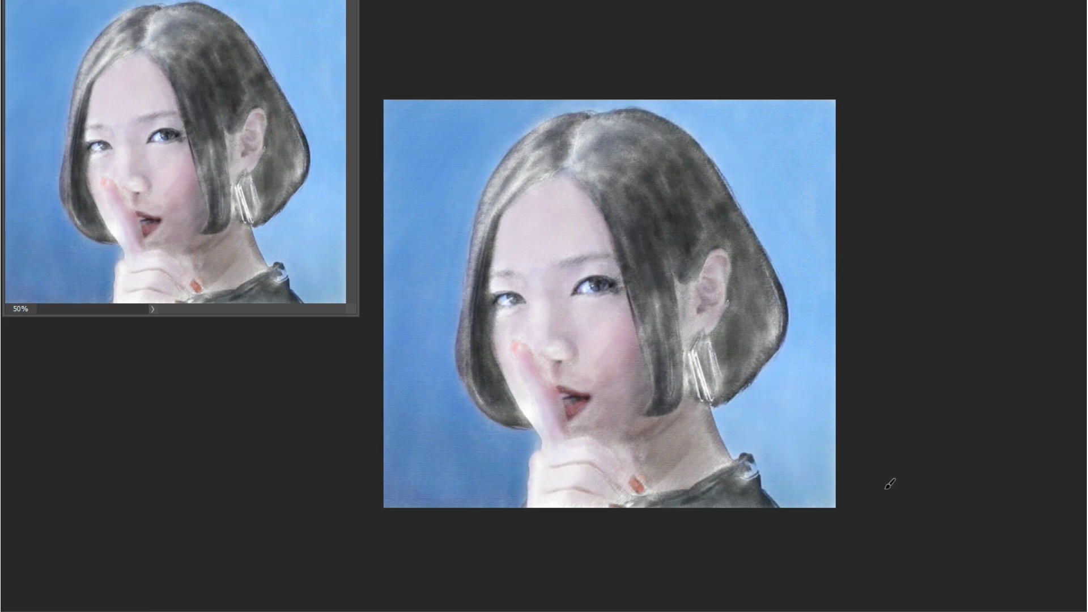
- Darken the left hair along the parting and the right hair mass and crown
right_click(713, 166)
left_click_drag(566, 131, 499, 204)
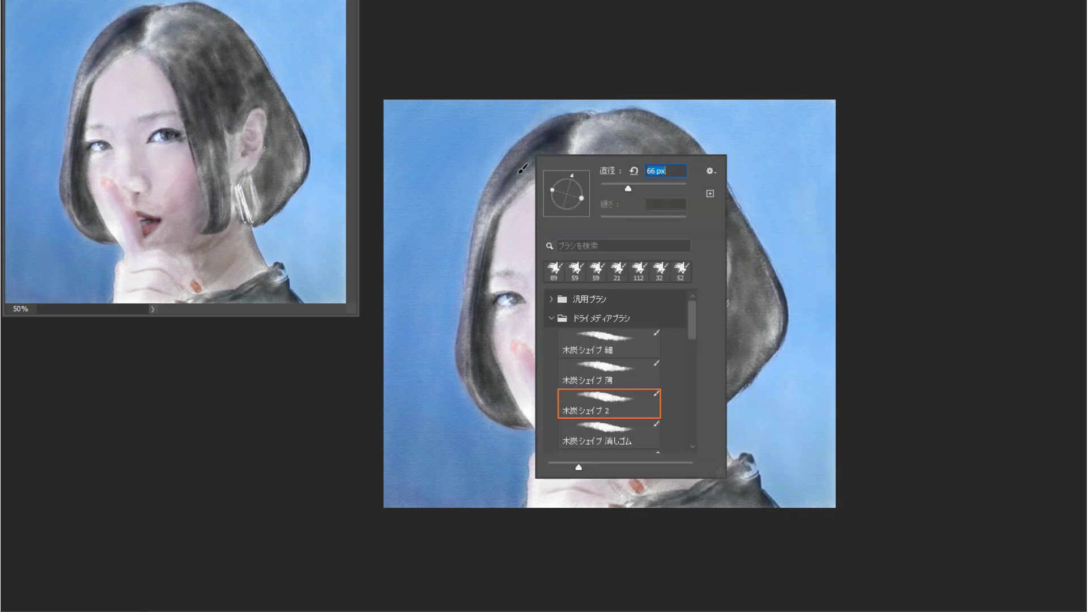
right_click(517, 162)
left_click_drag(539, 167, 479, 397)
mouse_move(544, 147)
left_mouse_down()
mouse_move(499, 408)
mouse_move(500, 364)
mouse_move(644, 271)
mouse_move(652, 362)
left_mouse_up()
left_click_drag(658, 266, 674, 402)
left_click_drag(572, 125, 680, 300)
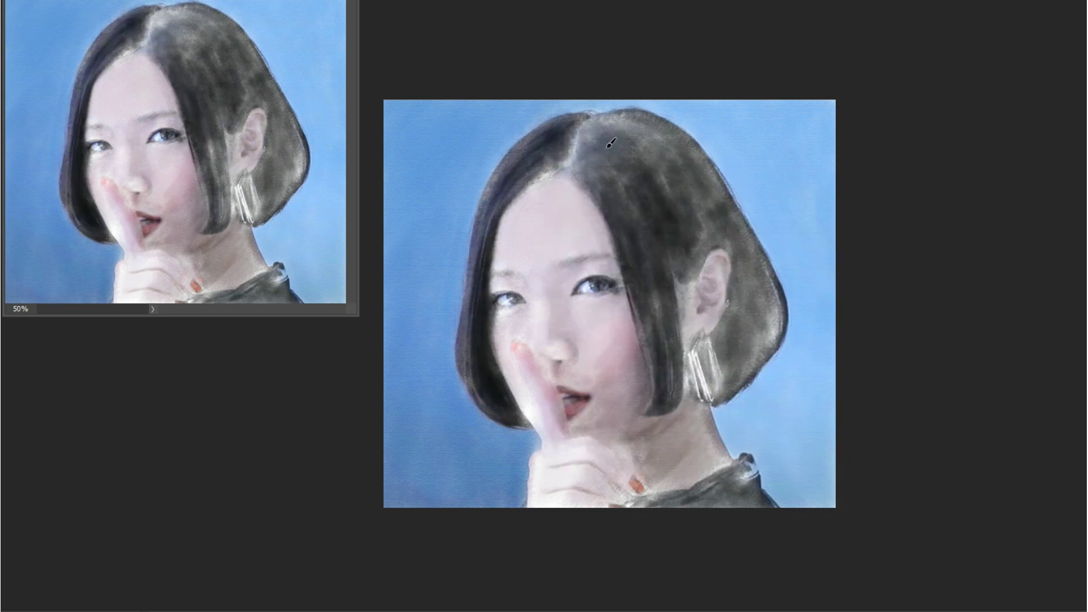
mouse_move(567, 170)
left_mouse_down()
mouse_move(655, 126)
mouse_move(697, 226)
left_mouse_up()
- Switch to a different charcoal brush and darken and smooth the right hair beside the ear
right_click(688, 277)
left_click(785, 238)
left_click_drag(709, 284, 692, 281)
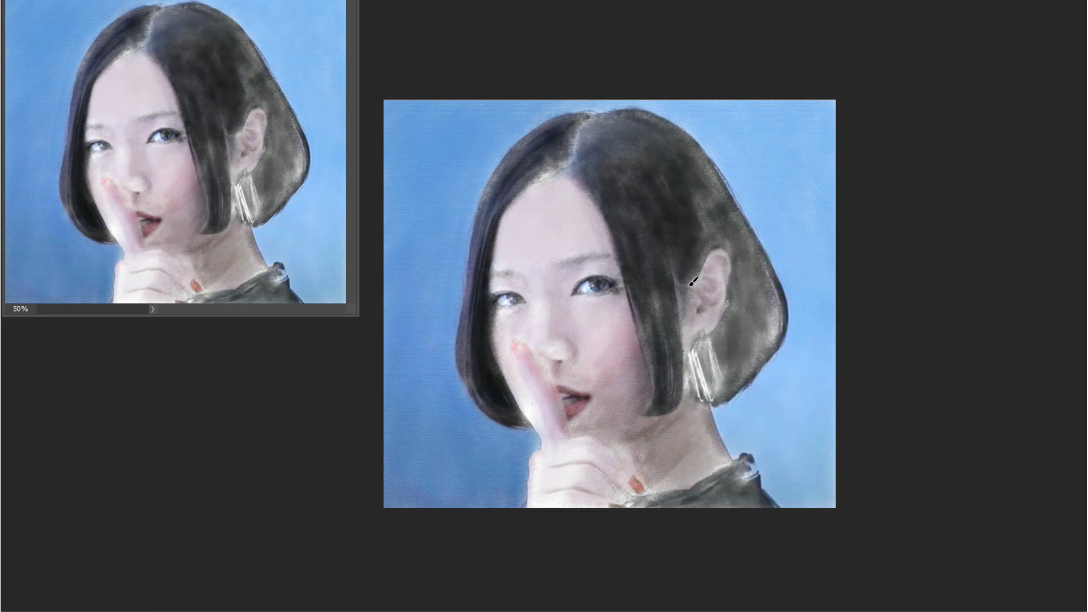
left_click_drag(769, 296, 703, 227)
left_click_drag(697, 142, 759, 334)
left_click_drag(685, 352, 782, 294)
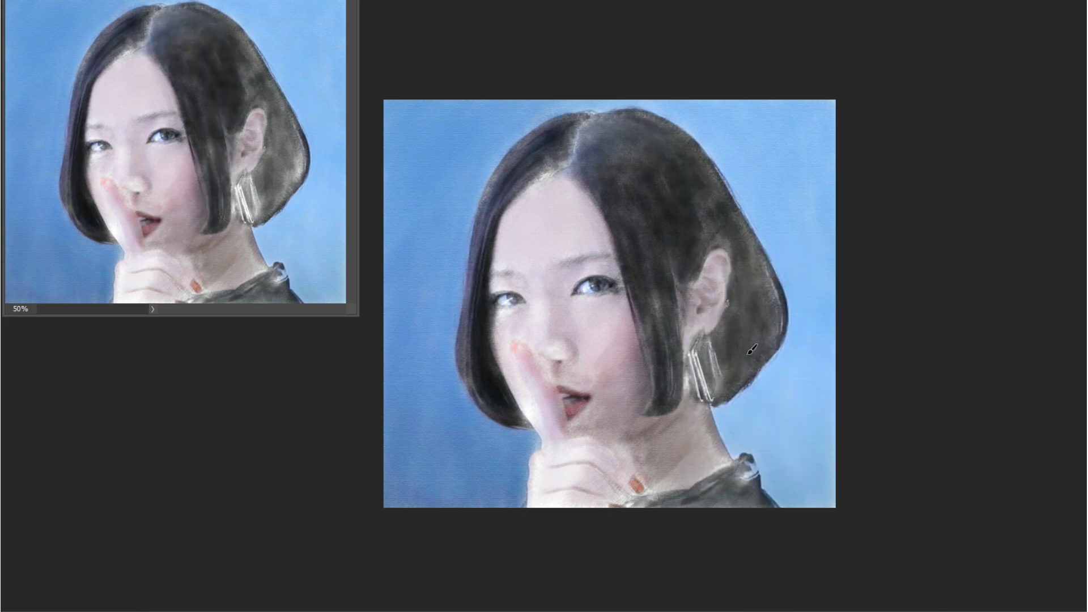
mouse_move(737, 385)
left_mouse_down()
mouse_move(717, 175)
mouse_move(779, 363)
left_mouse_up()
- Darken the eyebrows and outer hair edge, define both eyes and shade the nose side
left_click_drag(564, 266, 609, 255)
mouse_move(492, 279)
left_mouse_down()
mouse_move(516, 269)
mouse_move(525, 295)
left_mouse_up()
left_click_drag(590, 287, 612, 282)
left_click_drag(567, 343, 548, 360)
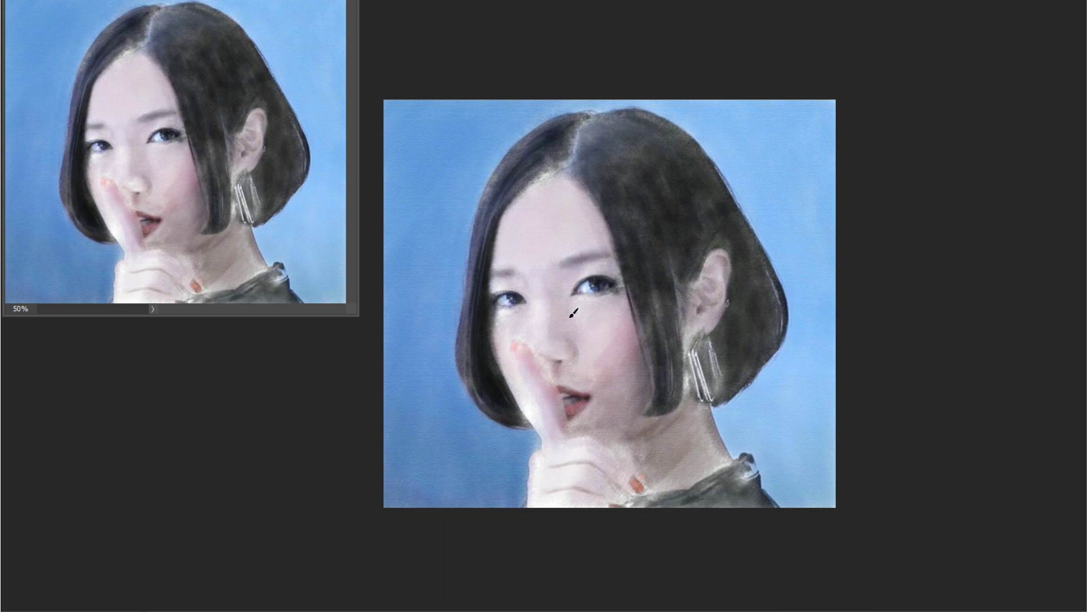
mouse_move(542, 300)
left_mouse_down()
mouse_move(546, 347)
mouse_move(527, 340)
mouse_move(559, 374)
mouse_move(598, 340)
mouse_move(615, 437)
mouse_move(719, 488)
left_mouse_up()
- Shade under the lip, along the jaw, over the hand and finger, and down the neck
left_click_drag(680, 368, 709, 476)
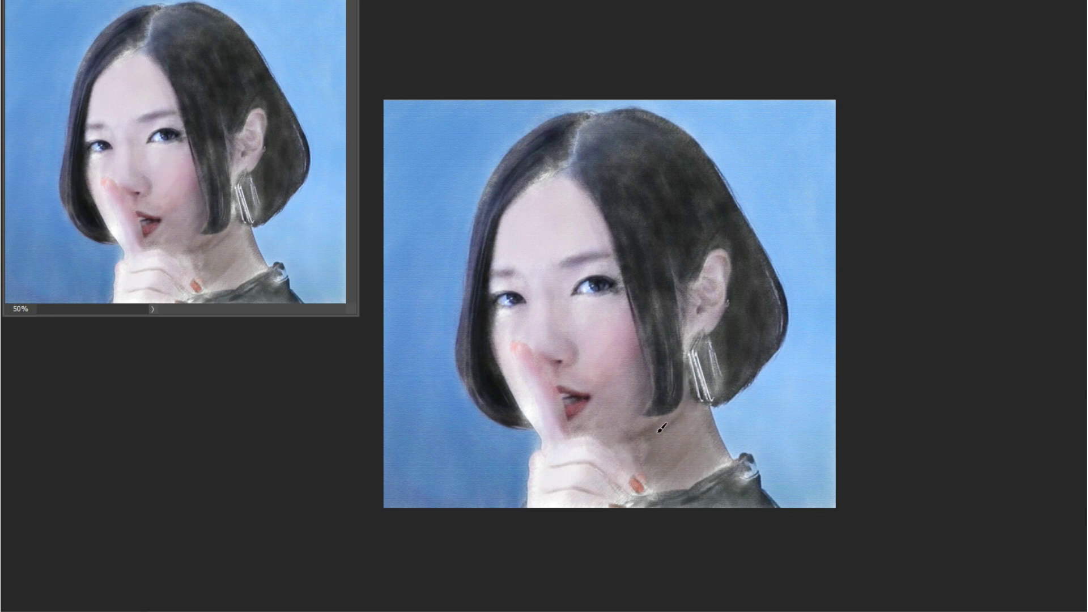
mouse_move(629, 391)
left_mouse_down()
mouse_move(606, 486)
mouse_move(590, 419)
left_mouse_up()
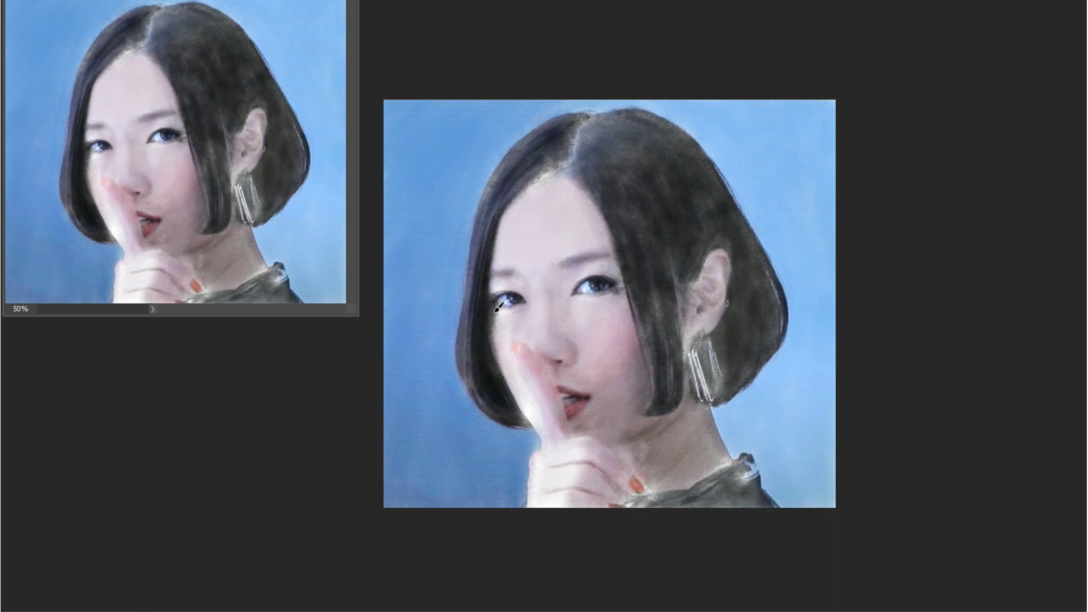
mouse_move(504, 369)
left_mouse_down()
mouse_move(512, 327)
mouse_move(544, 425)
mouse_move(595, 471)
left_mouse_up()
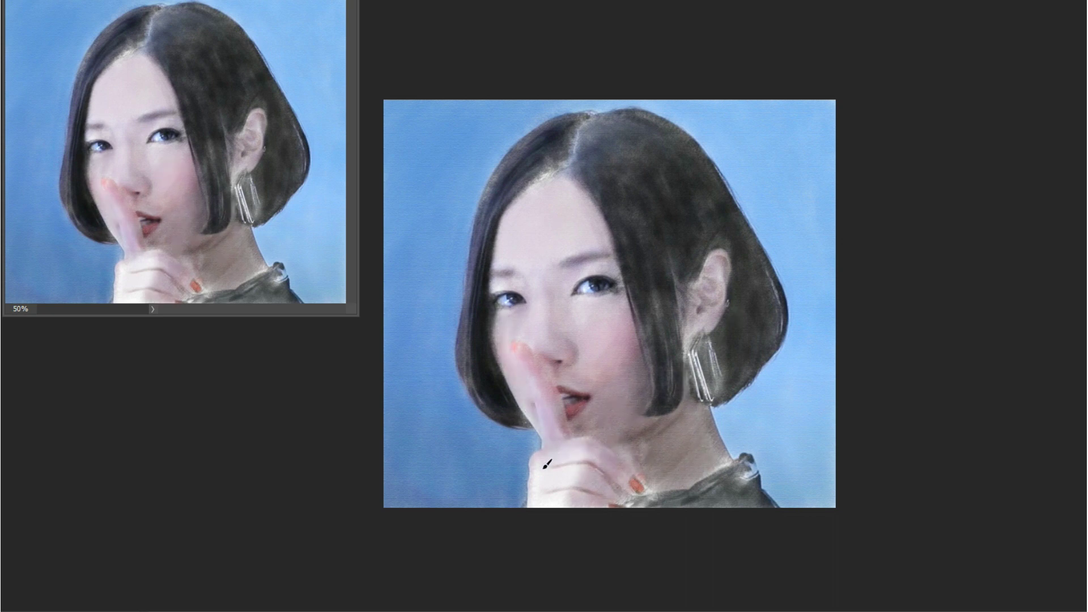
left_click_drag(527, 448, 589, 504)
mouse_move(656, 443)
left_mouse_down()
mouse_move(619, 446)
mouse_move(725, 488)
left_mouse_up()
left_click_drag(634, 459, 734, 506)
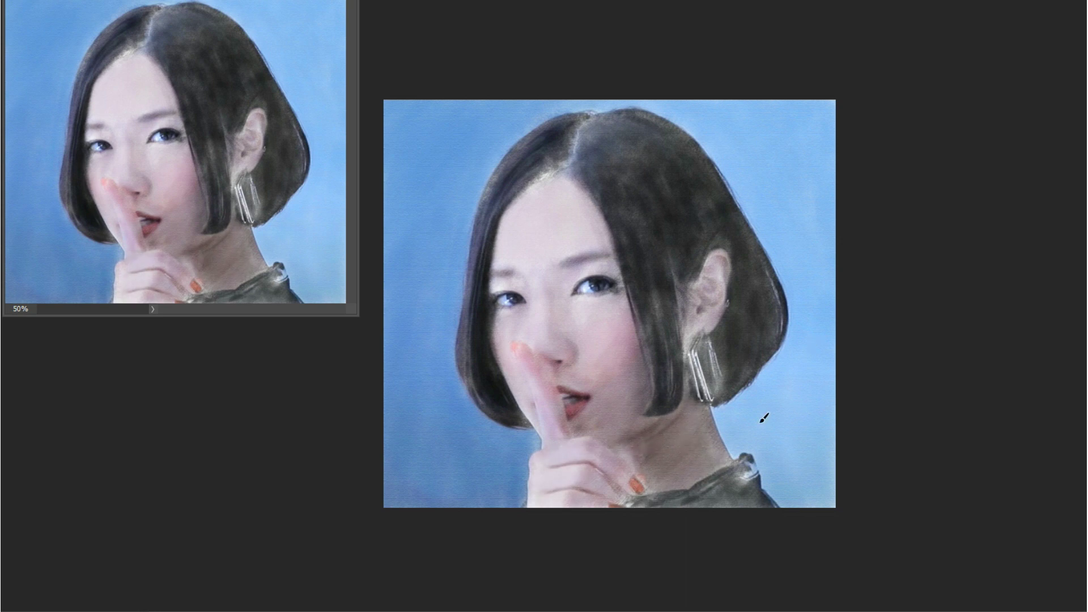
- Darken the upper eyelid line and add subtle shading to the cheeks, brows and forehead
left_click_drag(583, 270, 621, 268)
left_click_drag(570, 308, 624, 340)
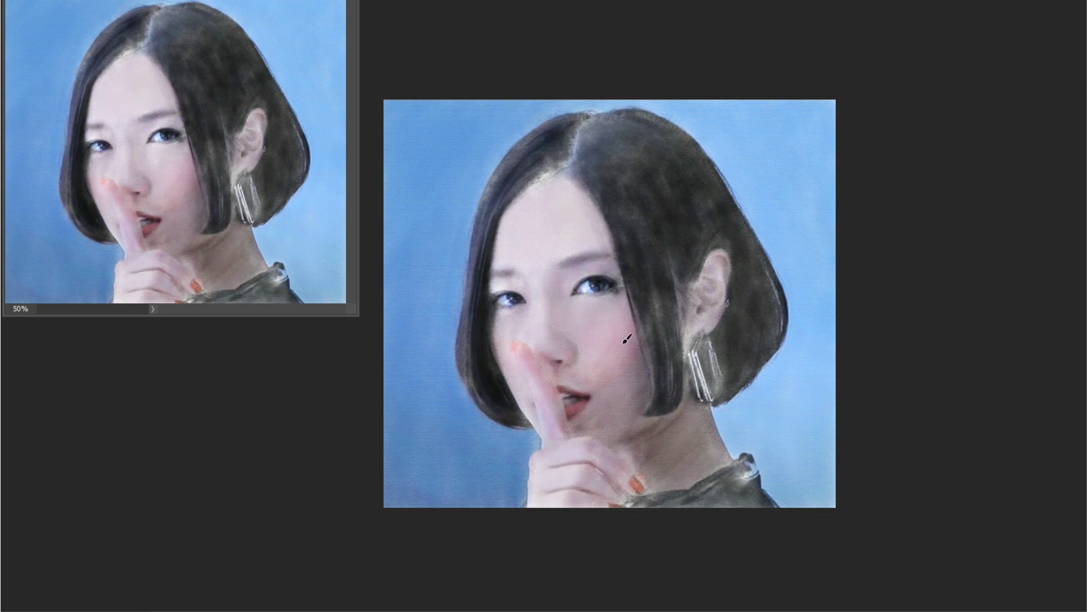
left_click_drag(588, 211, 572, 260)
left_click_drag(529, 182, 513, 274)
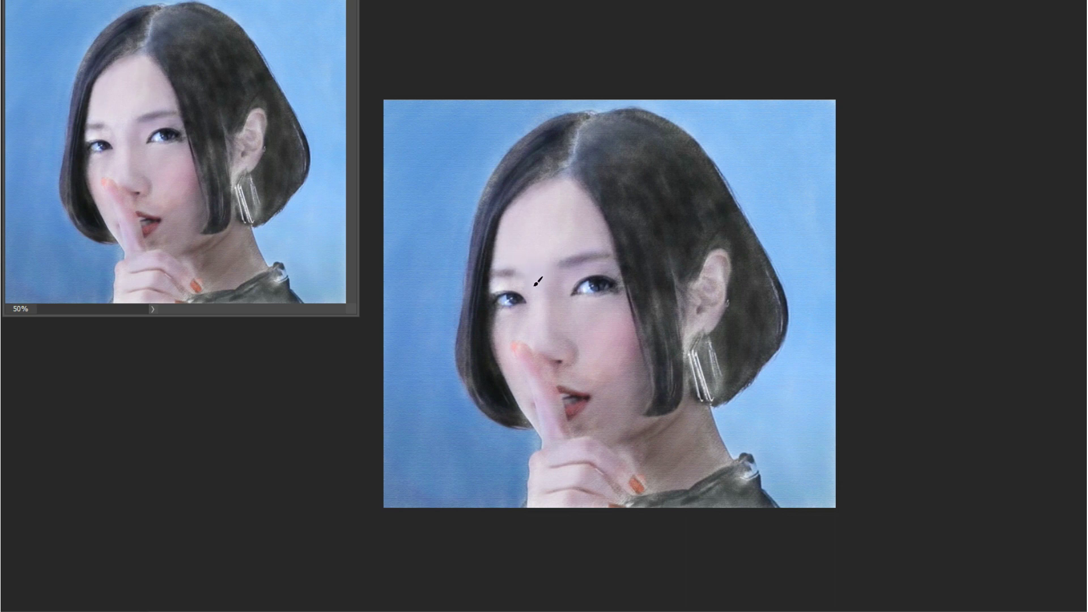
- Zoom in and darken the hair across the top, both sides and around the earring
key("ctrl+plus")
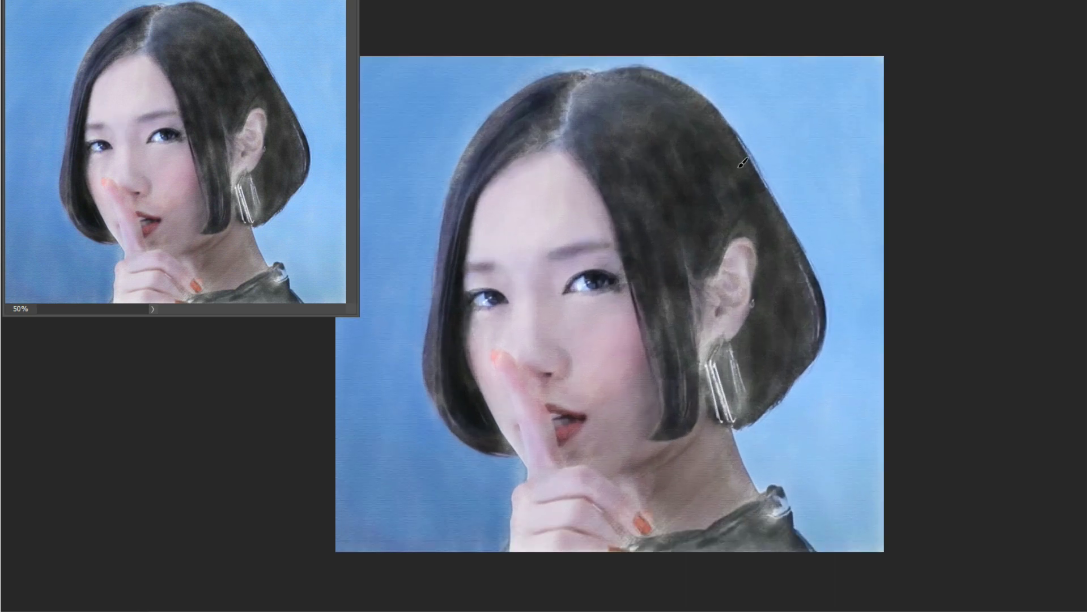
left_click_drag(544, 122, 493, 167)
mouse_move(433, 321)
left_mouse_down()
mouse_move(434, 377)
mouse_move(456, 170)
mouse_move(640, 90)
mouse_move(658, 227)
left_mouse_up()
mouse_move(651, 266)
left_mouse_down()
mouse_move(685, 329)
mouse_move(720, 192)
left_mouse_up()
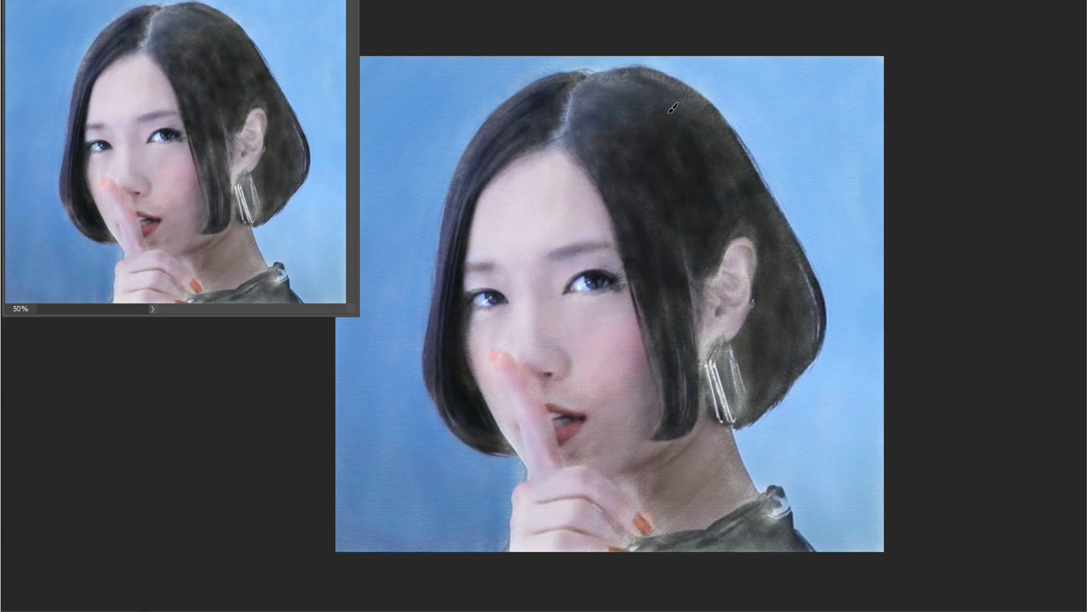
mouse_move(623, 85)
left_mouse_down()
mouse_move(760, 244)
mouse_move(794, 335)
left_mouse_up()
mouse_move(787, 272)
left_mouse_down()
mouse_move(749, 374)
mouse_move(705, 422)
left_mouse_up()
mouse_move(685, 346)
left_mouse_down()
mouse_move(621, 117)
mouse_move(720, 79)
left_mouse_up()
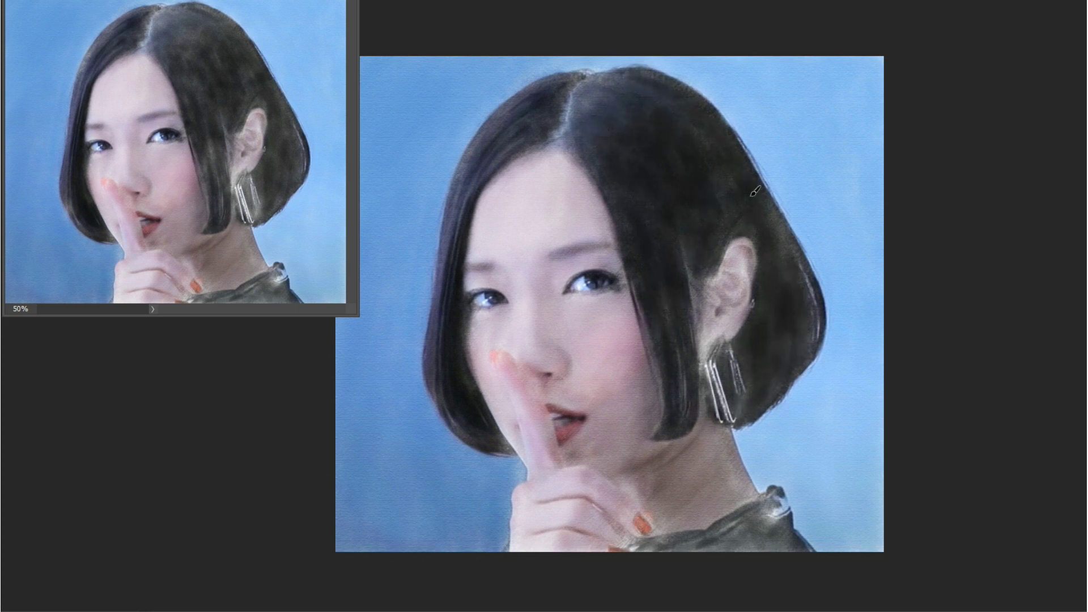
left_click_drag(749, 190, 811, 278)
- Darken the shirt at the bottom, enlarge the brush to 67 px, and shade around the ear
mouse_move(709, 527)
left_mouse_down()
mouse_move(624, 550)
mouse_move(786, 557)
mouse_move(719, 516)
mouse_move(623, 547)
left_mouse_up()
left_click_drag(777, 493, 730, 536)
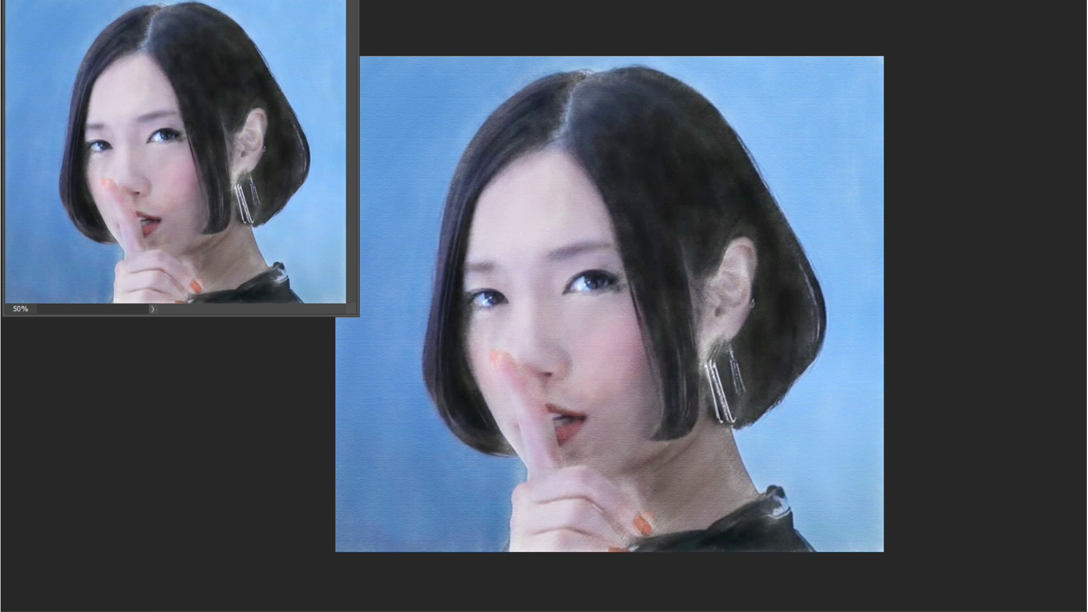
right_click(724, 542)
key("Return")
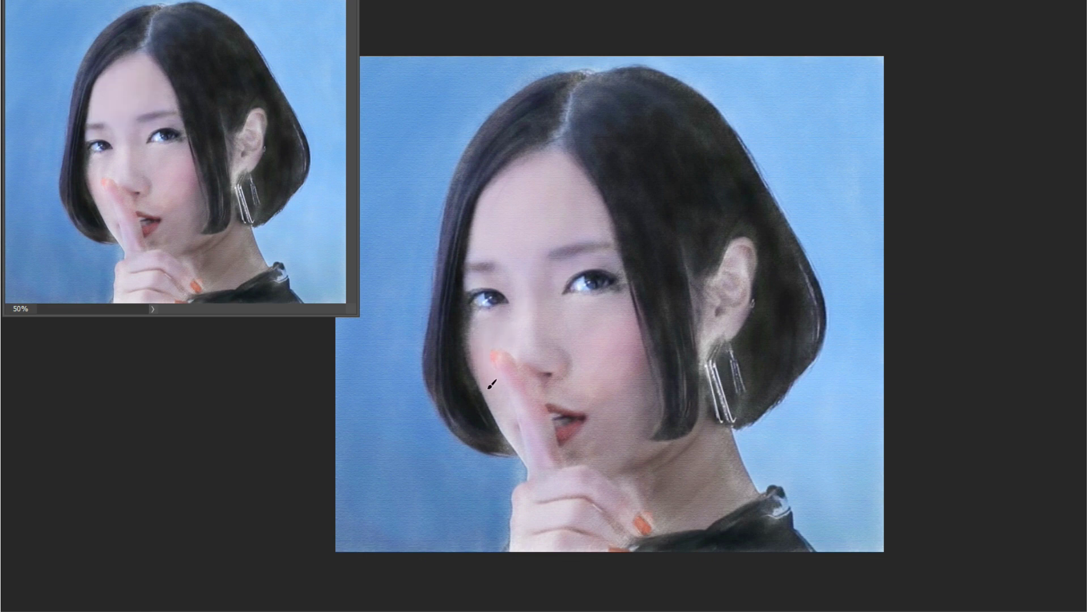
left_click_drag(636, 335, 763, 268)
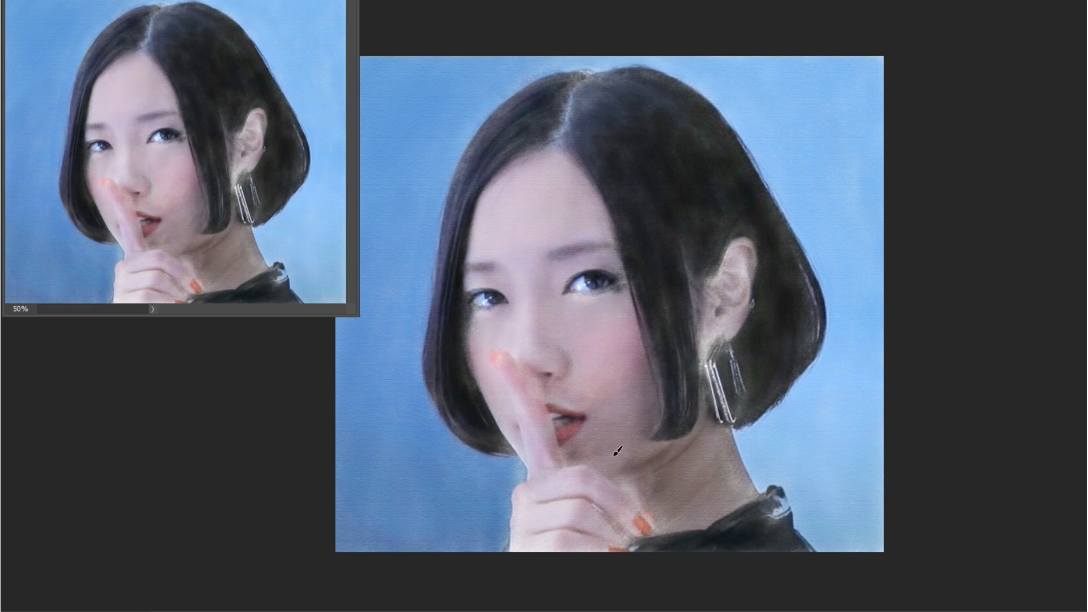
- Zoom in and darken the hair edge by the left cheek and jaw and the earring's edge
key("ctrl+plus")
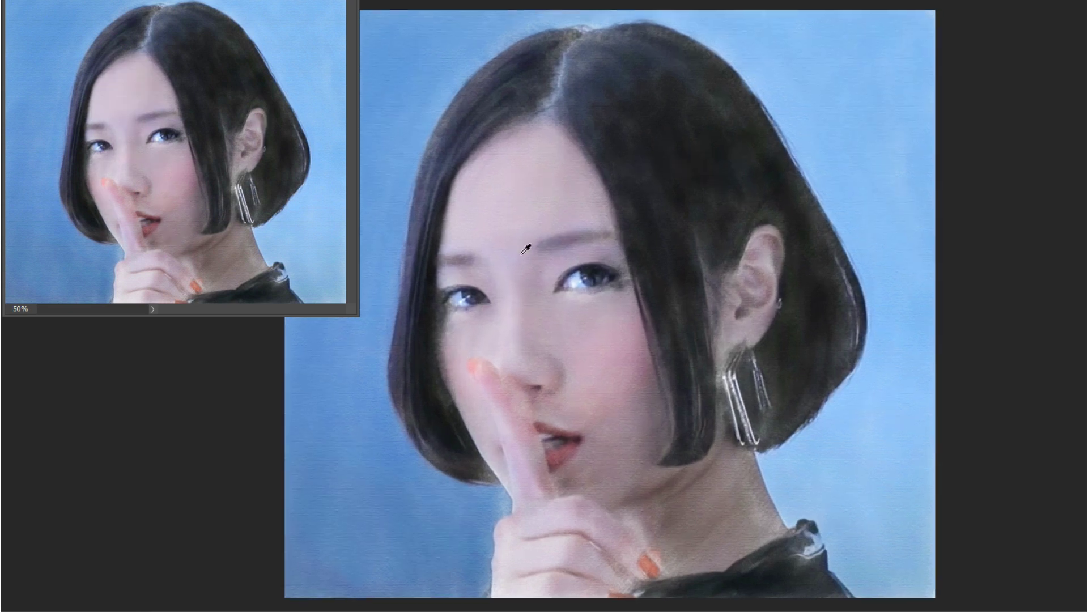
right_click(456, 289)
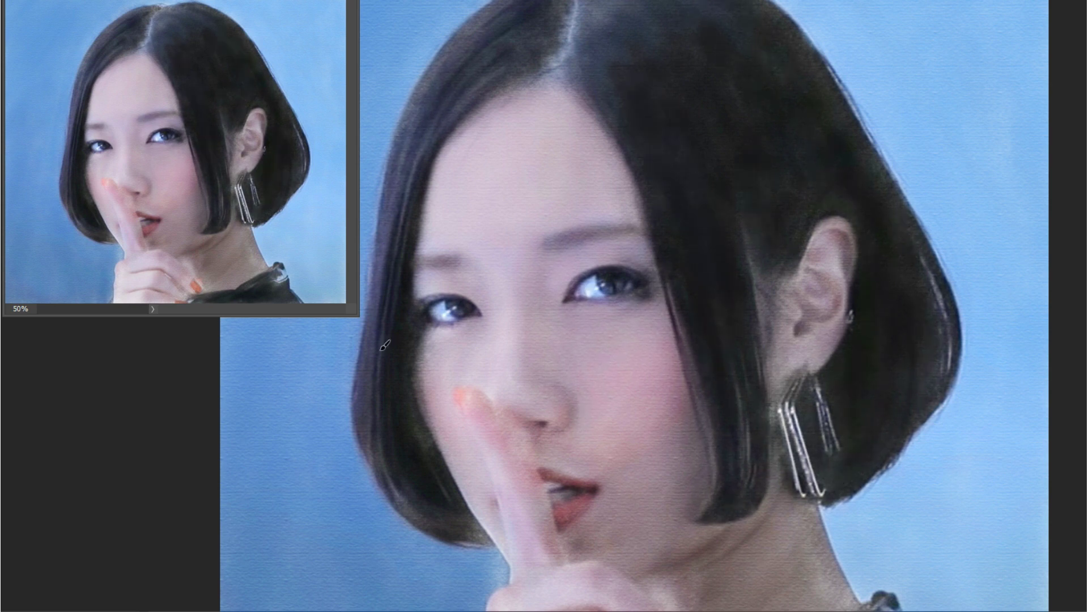
left_click_drag(436, 453, 430, 318)
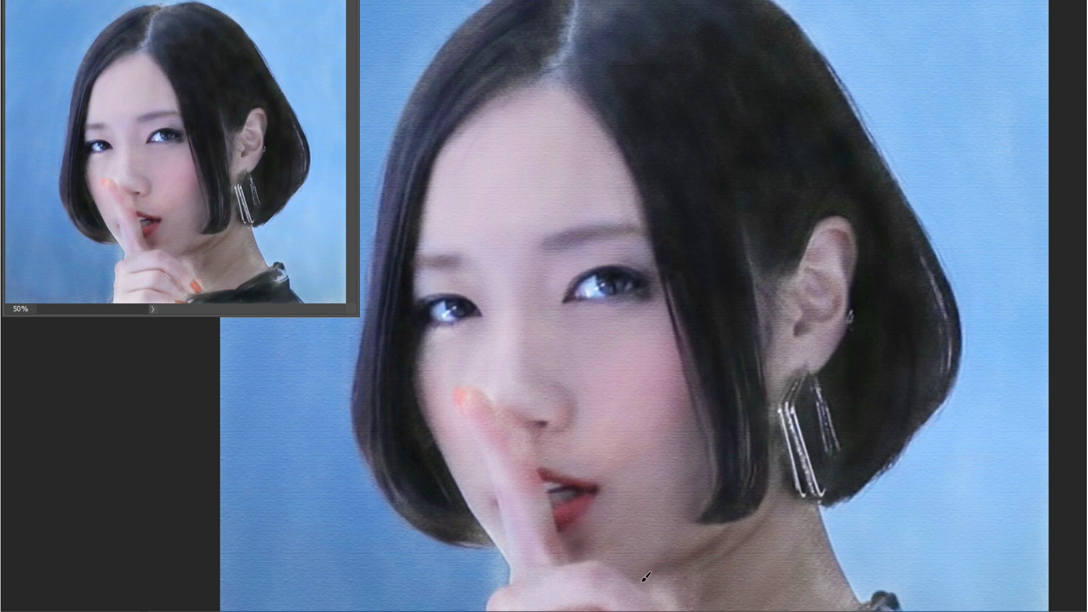
left_click_drag(779, 463, 772, 397)
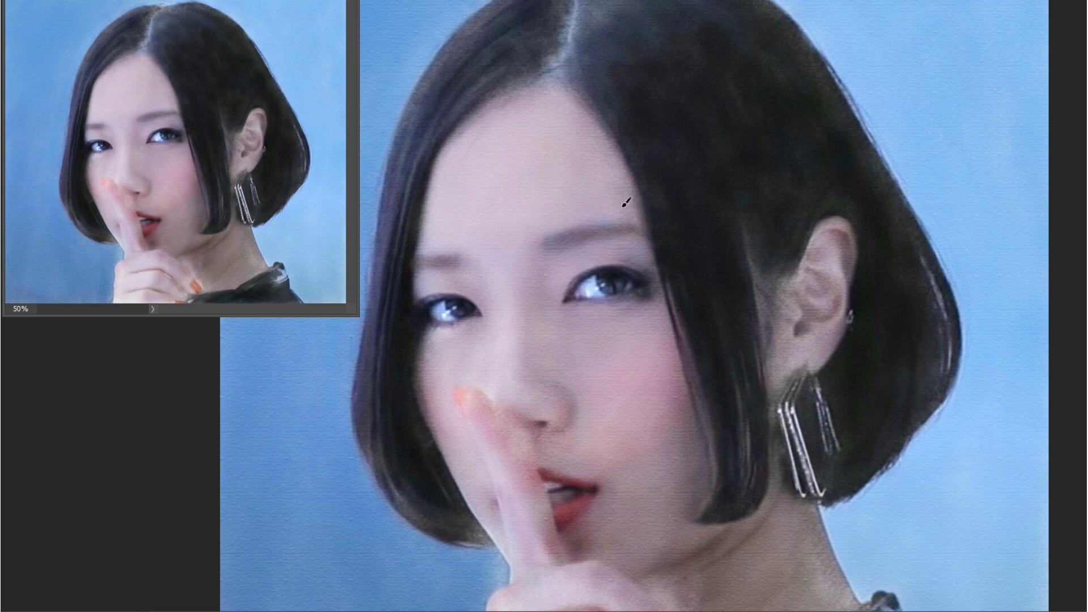
left_click_drag(449, 472, 498, 545)
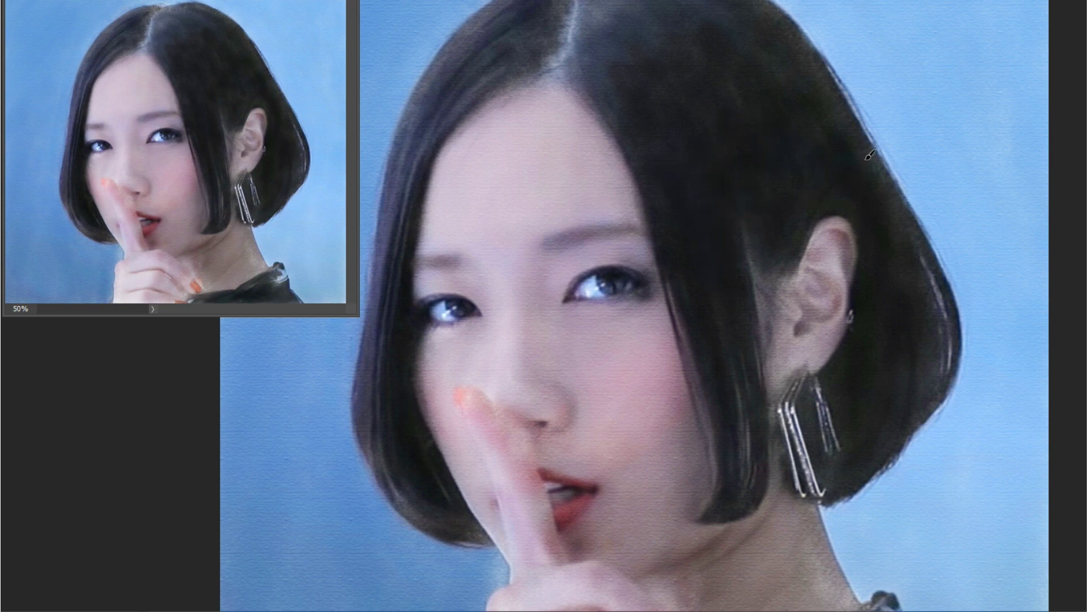
- Zoom out, brighten the orange fingernail, and repaint the neck, chin and hand
key("ctrl+minus")
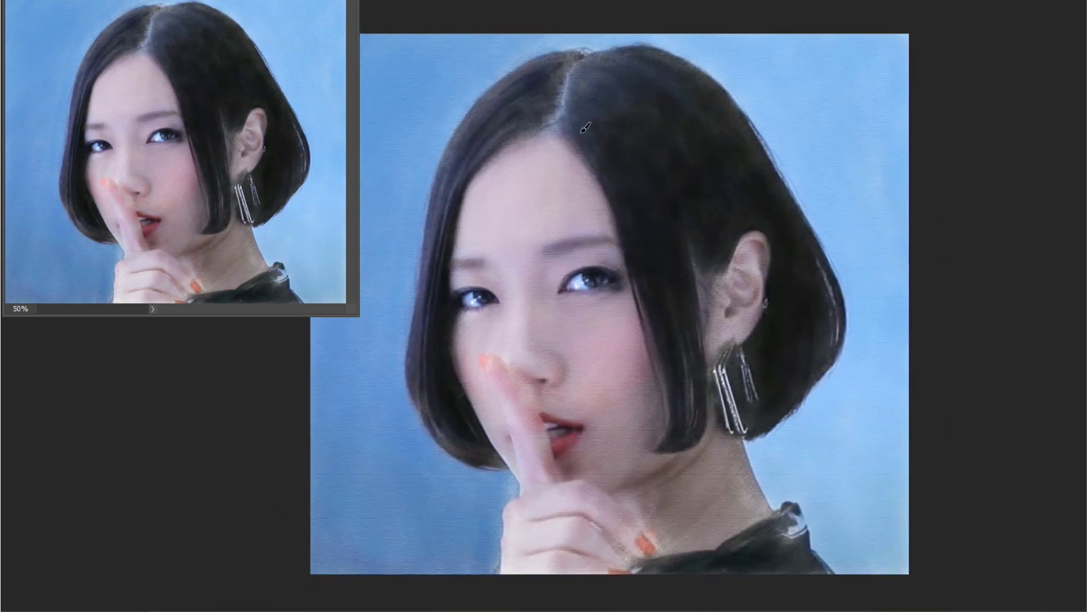
left_click_drag(638, 529, 629, 564)
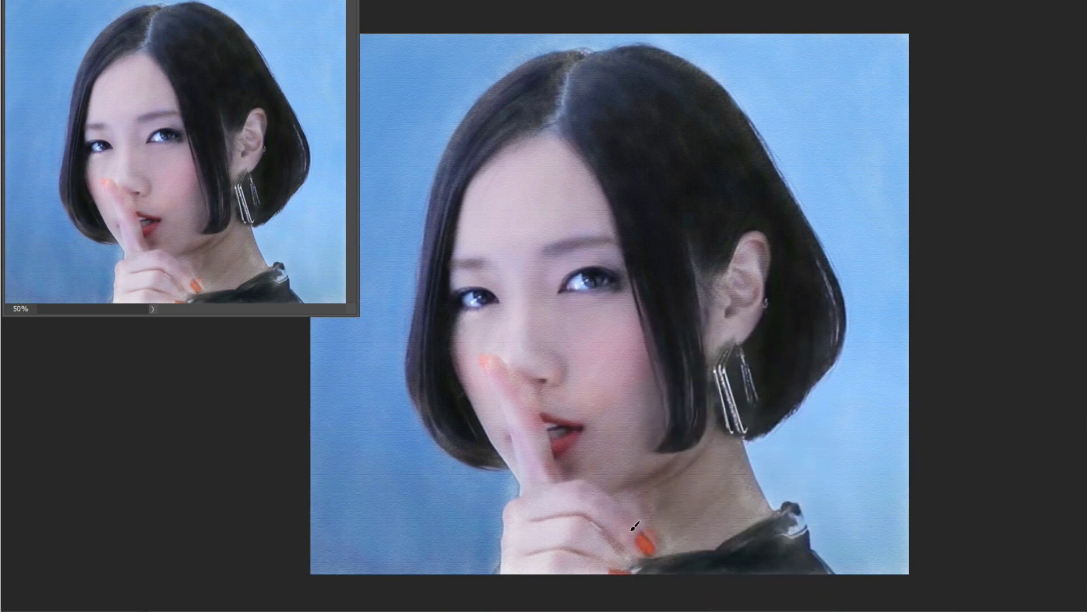
mouse_move(714, 498)
left_mouse_down()
mouse_move(728, 450)
mouse_move(627, 510)
left_mouse_up()
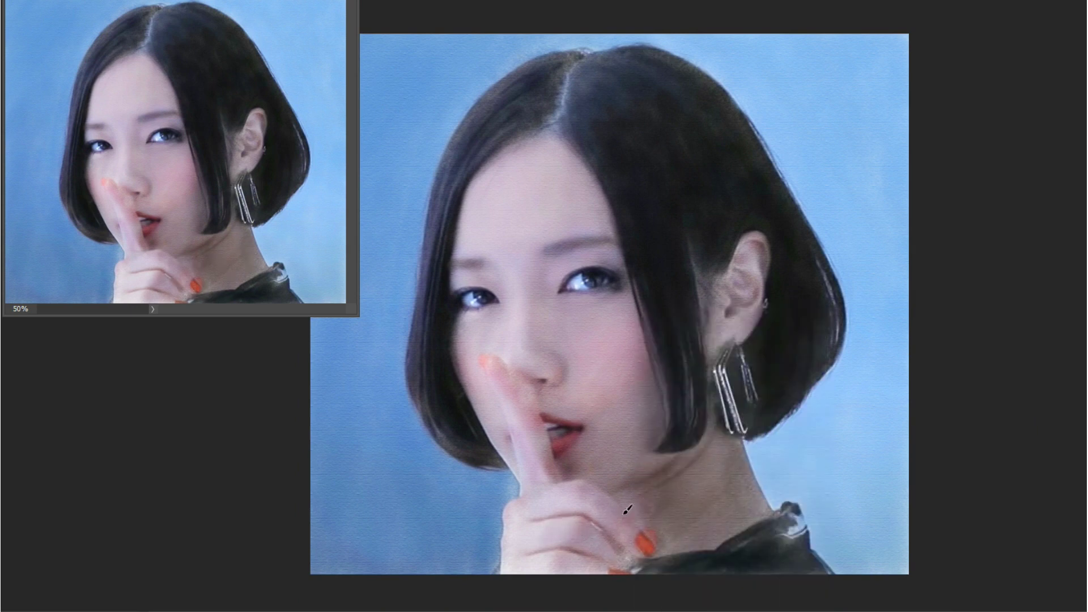
mouse_move(519, 499)
left_mouse_down()
mouse_move(510, 544)
mouse_move(554, 512)
mouse_move(515, 573)
mouse_move(559, 565)
left_mouse_up()
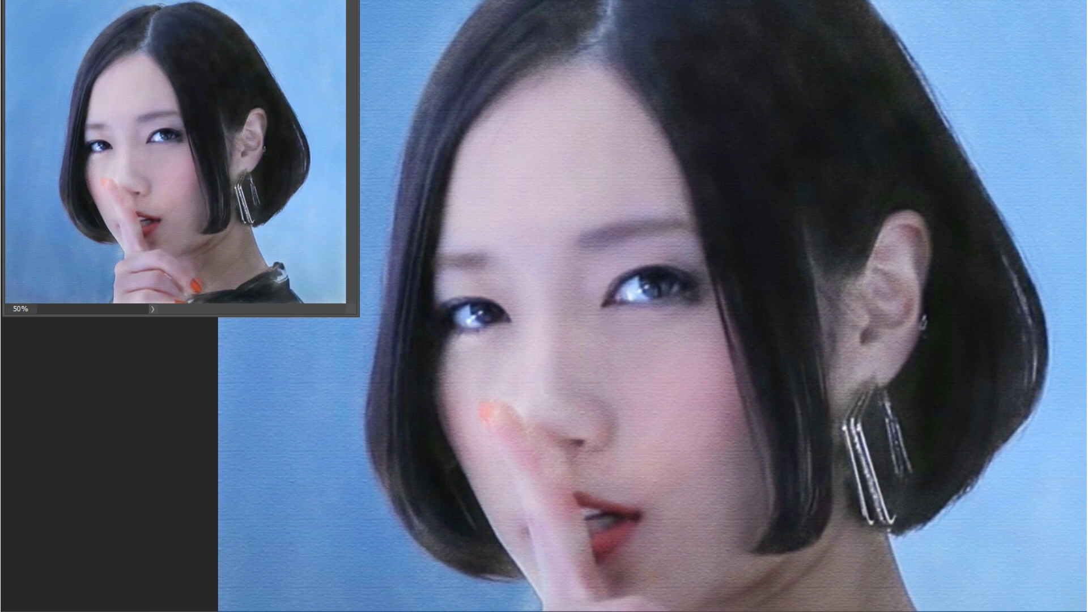
- Select the Soft Round brush preset, then zoom out and back in on the face
right_click(615, 419)
scroll(624, 516, "down", 1)
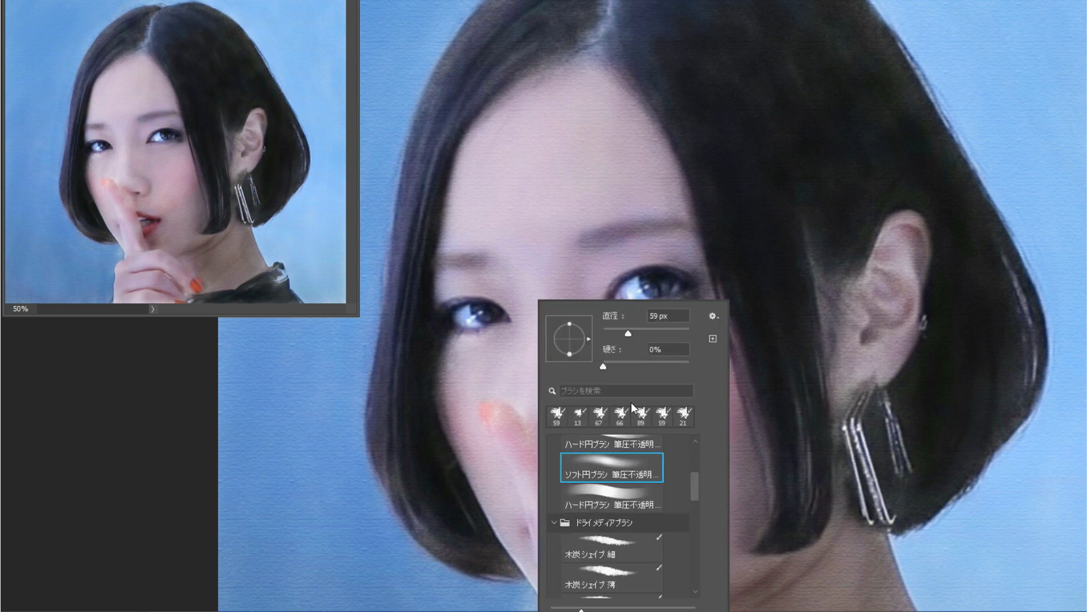
key("Return")
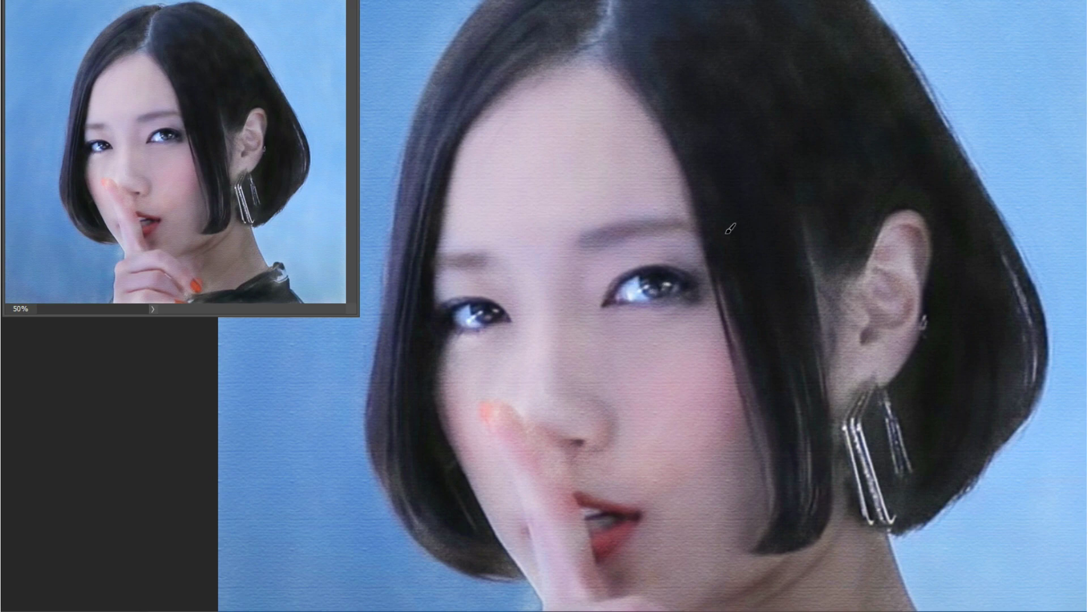
key("ctrl+minus")
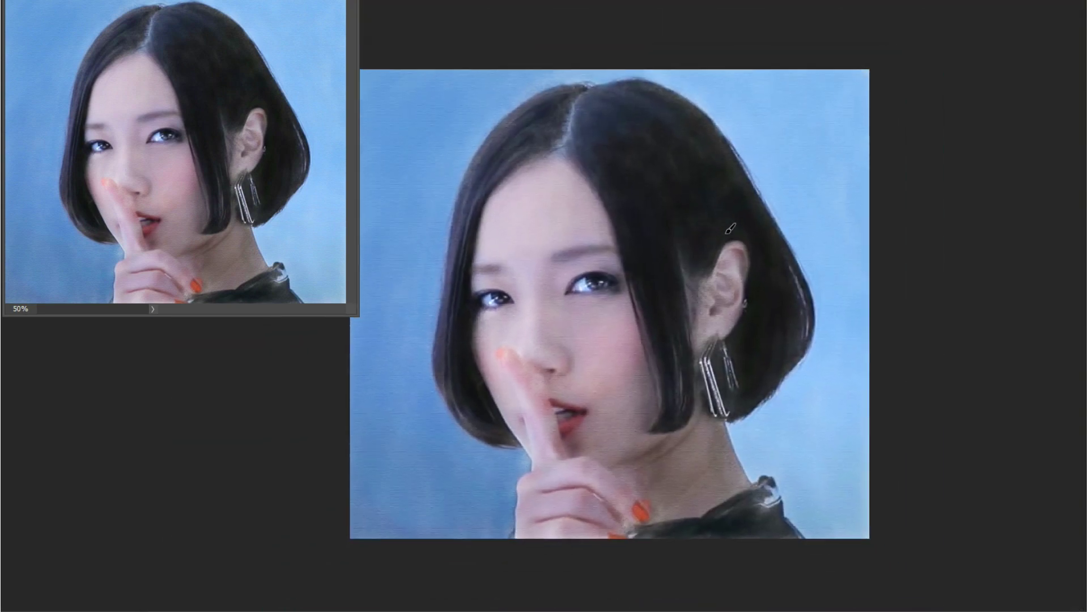
key("ctrl+plus")
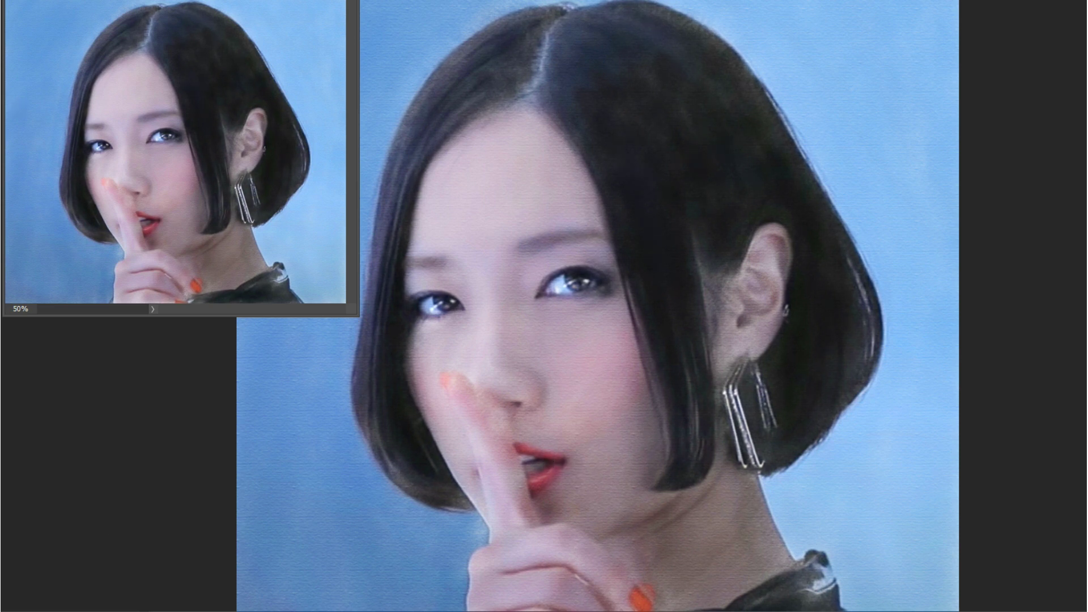
- Pick the Dry Media charcoal brush and darken the hair across the top and right side
right_click(773, 340)
right_click(797, 346)
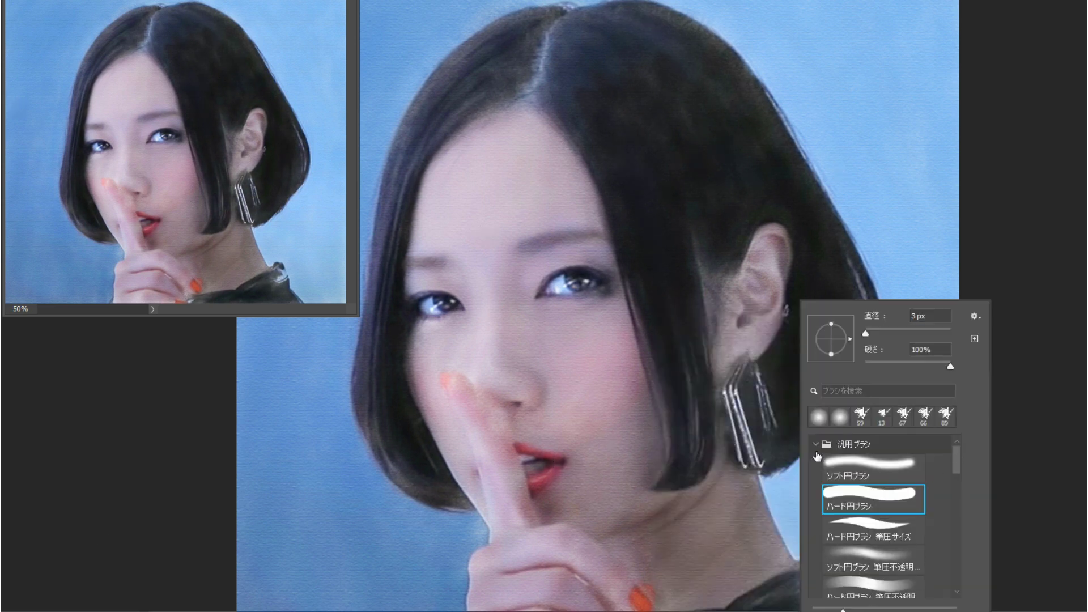
left_click(733, 165)
left_click_drag(720, 34, 623, 130)
left_click_drag(651, 96, 595, 175)
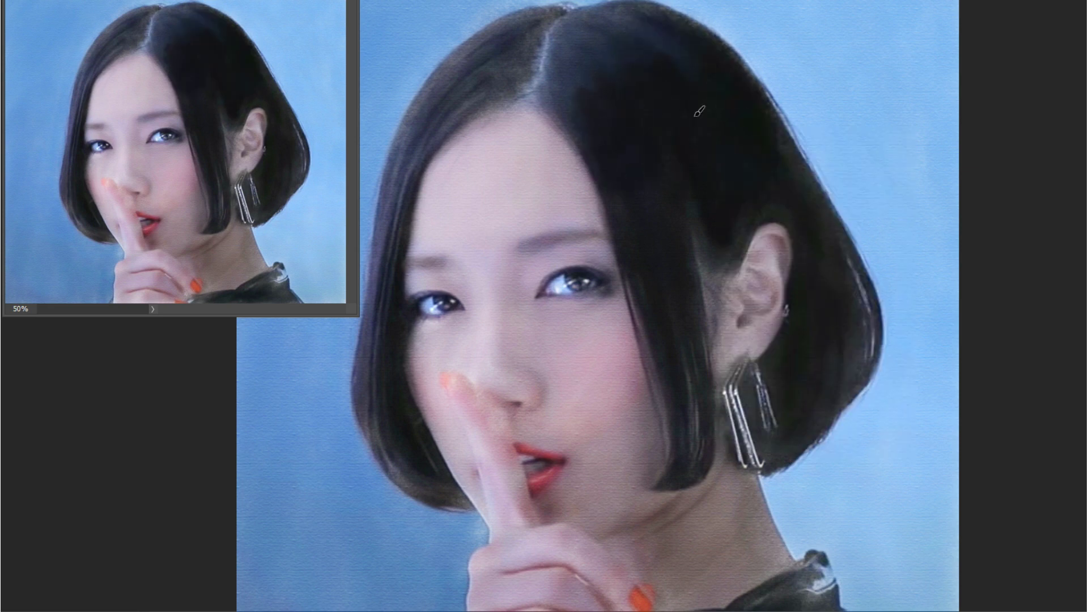
mouse_move(793, 164)
left_mouse_down()
mouse_move(832, 253)
mouse_move(737, 442)
left_mouse_up()
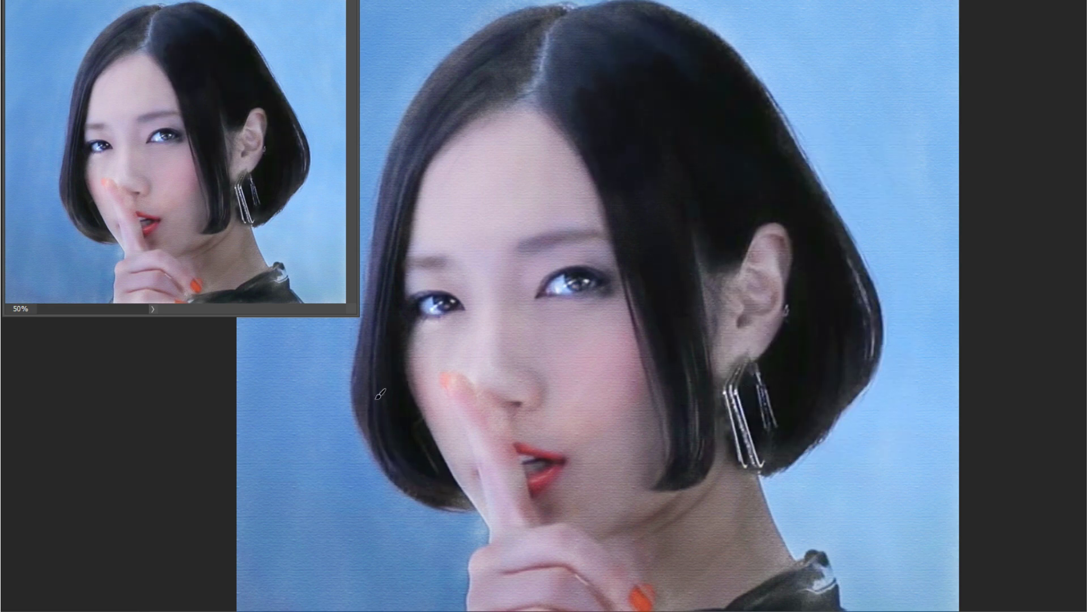
- Darken the hair down both sides, around and behind the ear toward the neck
mouse_move(408, 471)
left_mouse_down()
mouse_move(504, 105)
mouse_move(459, 133)
left_mouse_up()
left_click_drag(714, 233, 788, 290)
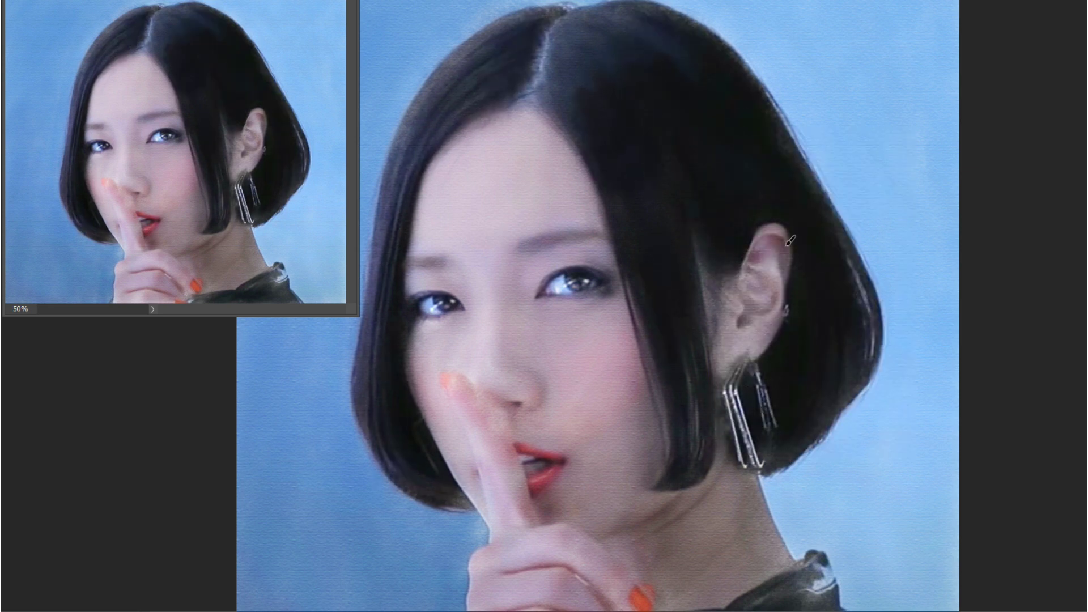
left_click_drag(793, 238, 714, 380)
left_click_drag(709, 272, 788, 226)
mouse_move(731, 374)
left_mouse_down()
mouse_move(772, 562)
mouse_move(697, 563)
mouse_move(680, 488)
mouse_move(634, 430)
mouse_move(627, 558)
mouse_move(810, 530)
left_mouse_up()
- Zoom out and darken the hair on top of the head and the left side
key("ctrl+minus")
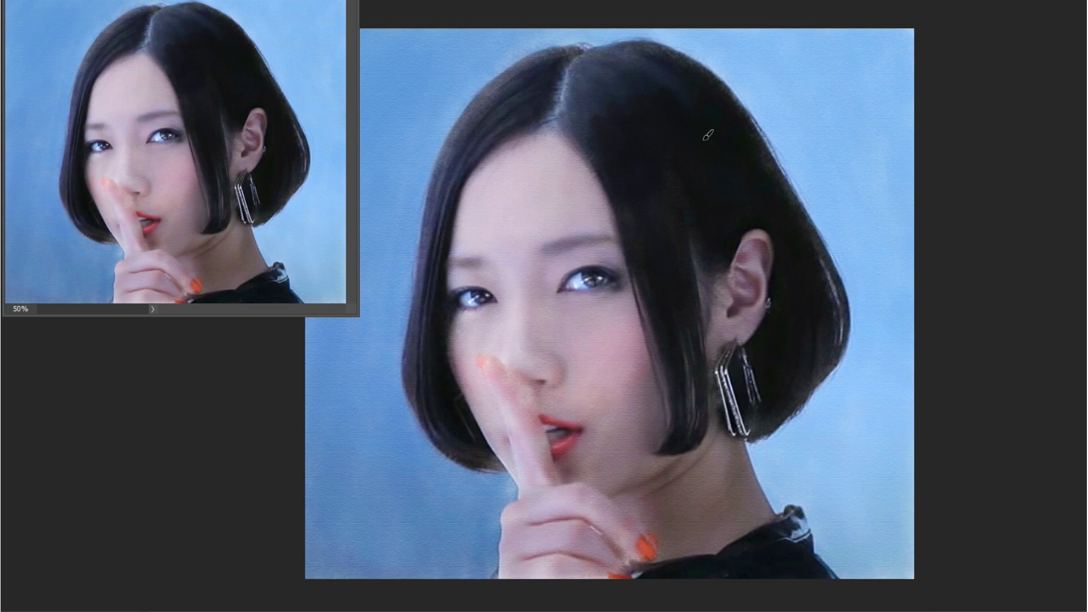
left_click_drag(658, 42, 573, 141)
left_click_drag(532, 56, 459, 128)
left_click_drag(578, 36, 437, 176)
left_click_drag(434, 445, 507, 479)
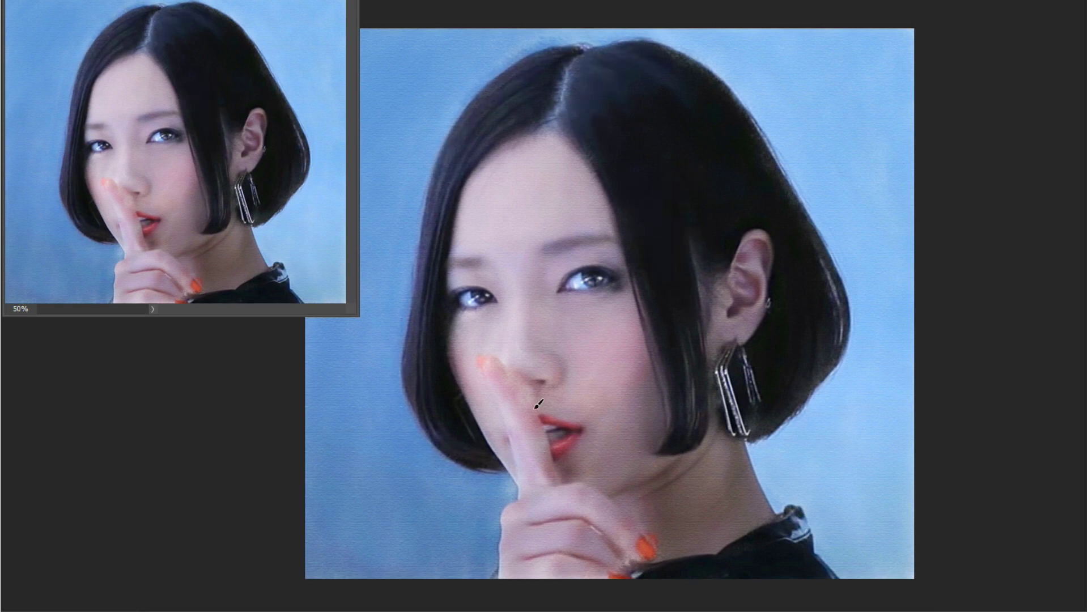
- Adjust the brush size and touch up the paint along the bottom of the hand
right_click(676, 246)
key("Return")
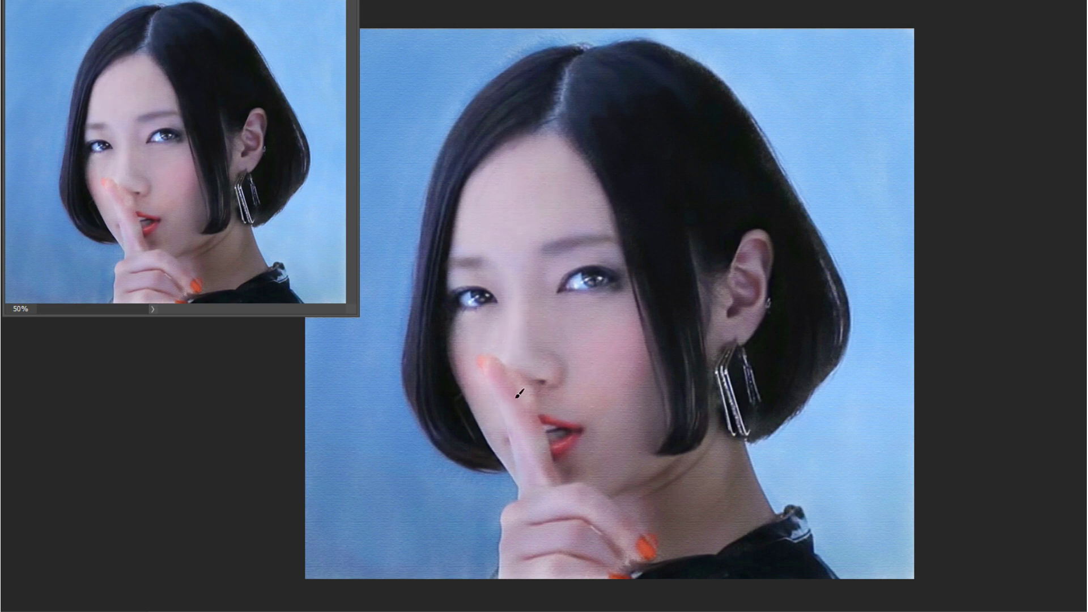
left_click_drag(521, 531, 609, 527)
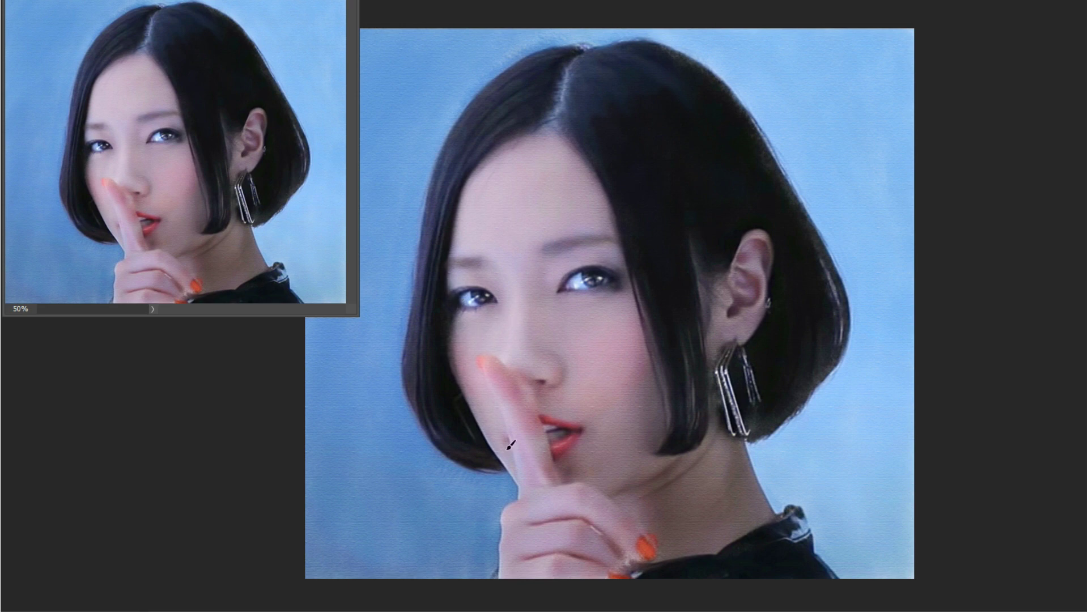
key("ctrl+minus")
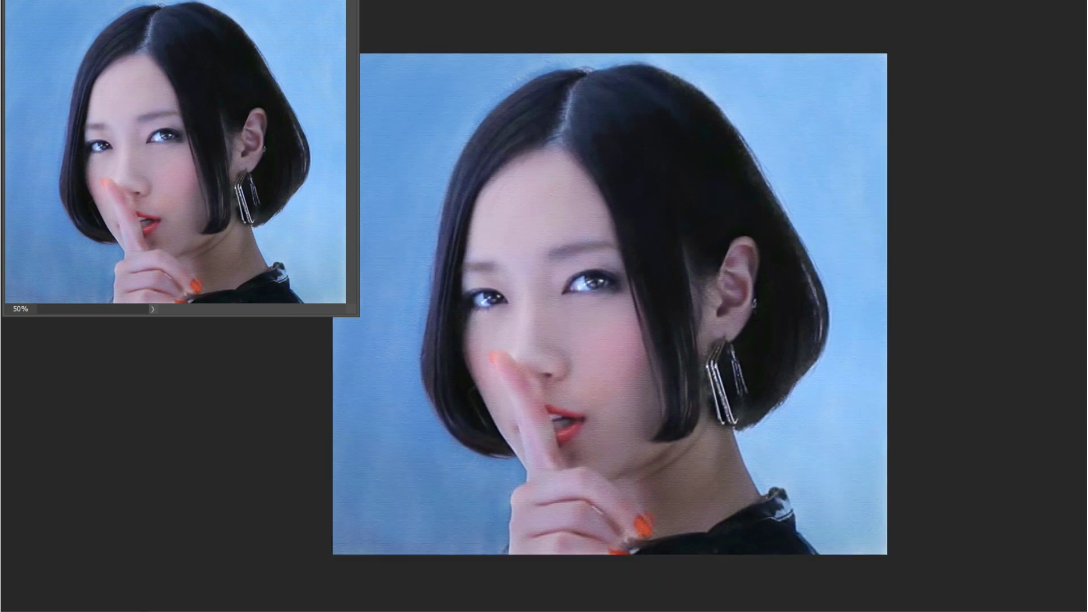
key("ctrl+plus")
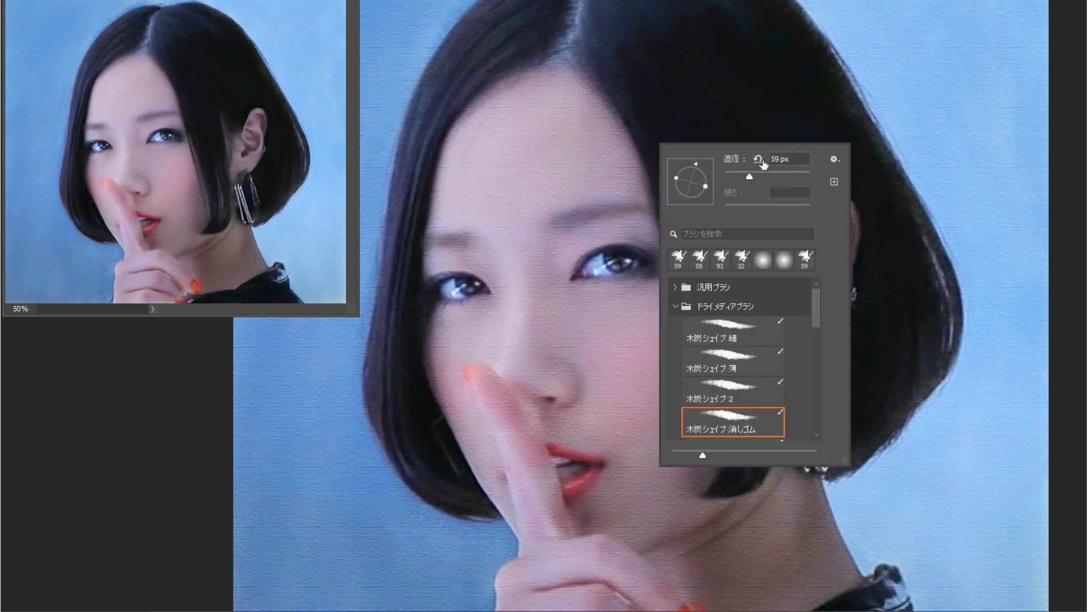
- Paint deeper blue strokes over the left, top-right and right background, plus a few near the hand
right_click(589, 84)
key("Escape")
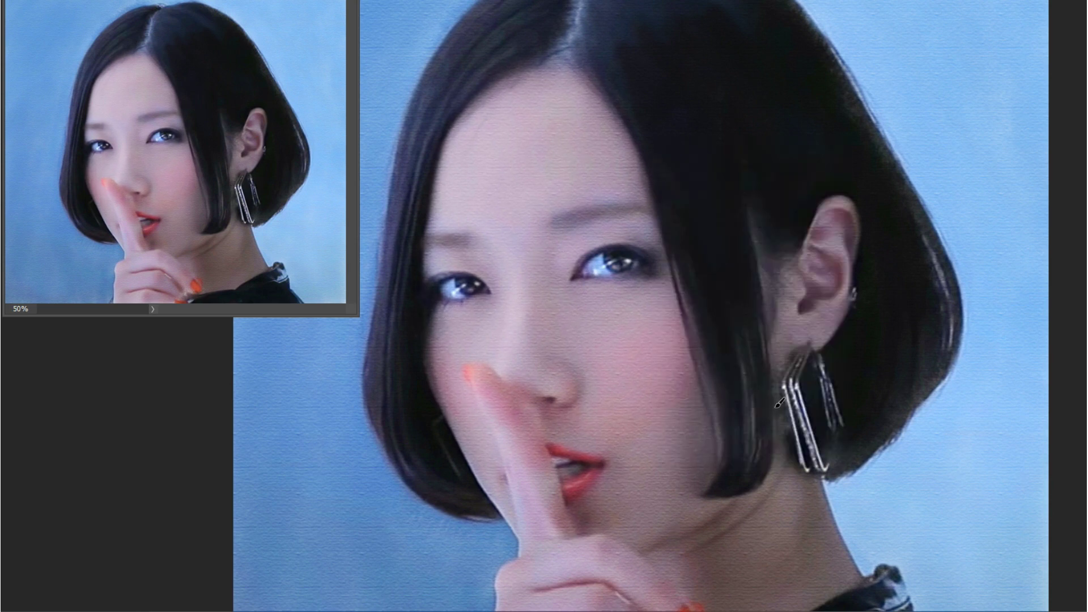
key("ctrl+minus")
right_click(785, 458)
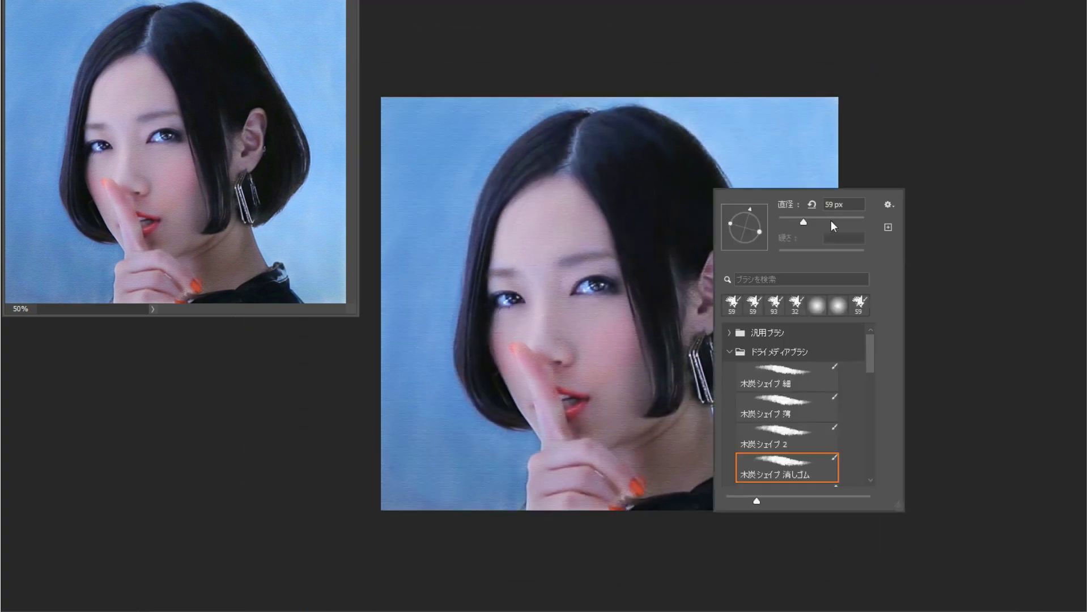
key("Escape")
left_click_drag(438, 150, 530, 445)
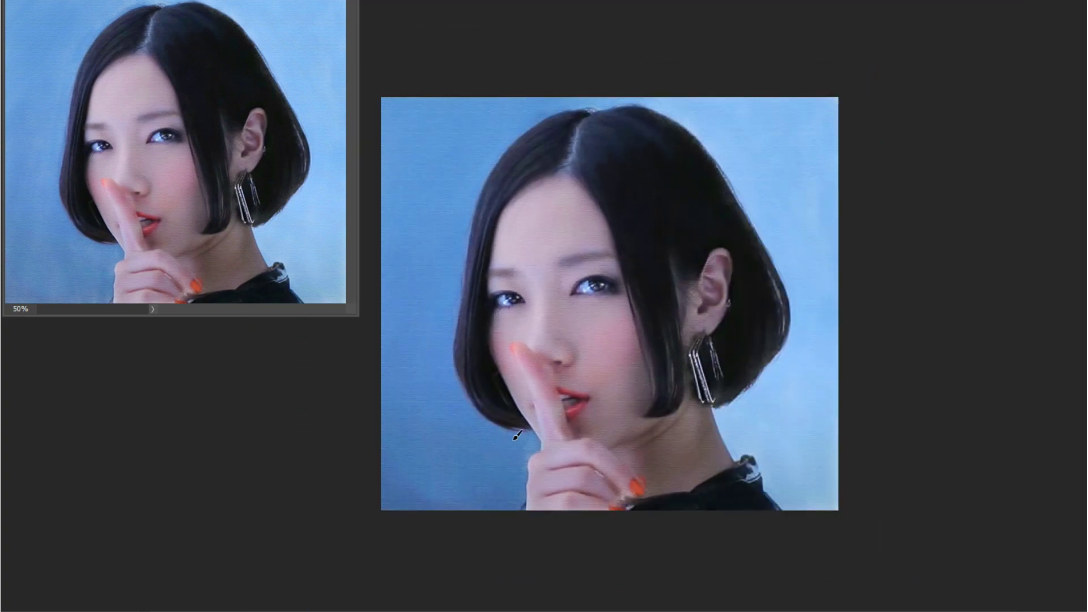
mouse_move(646, 107)
left_mouse_down()
mouse_move(824, 152)
mouse_move(838, 501)
left_mouse_up()
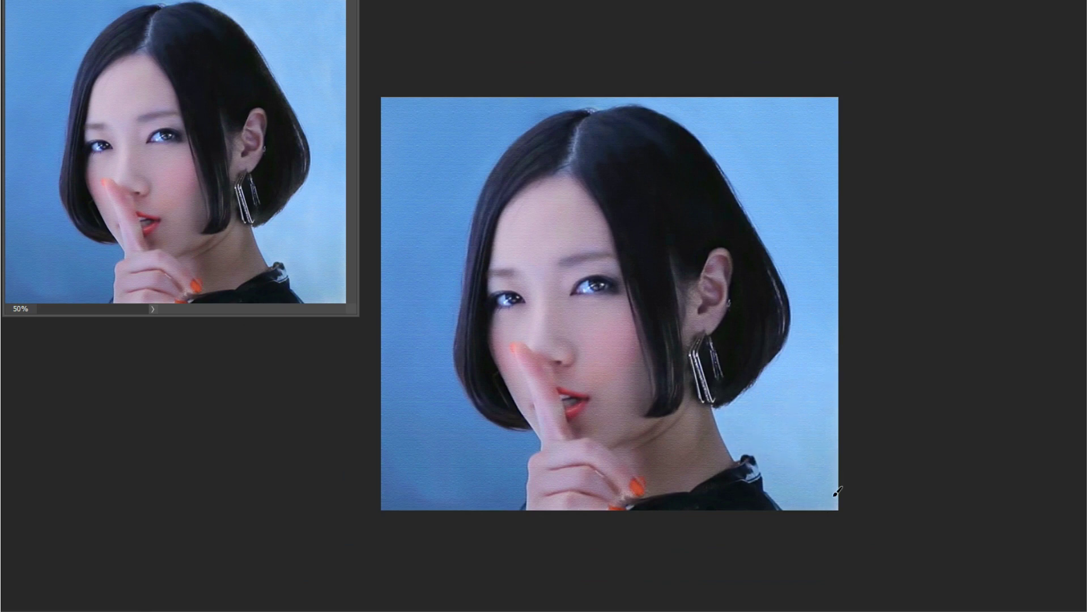
left_click_drag(652, 504, 609, 498)
left_click_drag(596, 444, 567, 499)
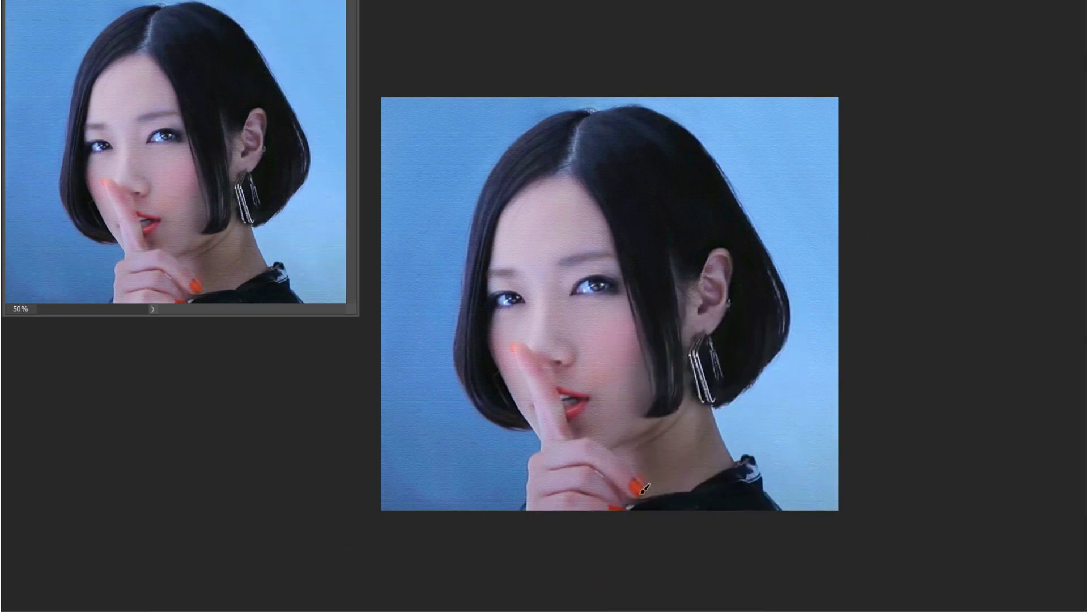
key("ctrl+plus")
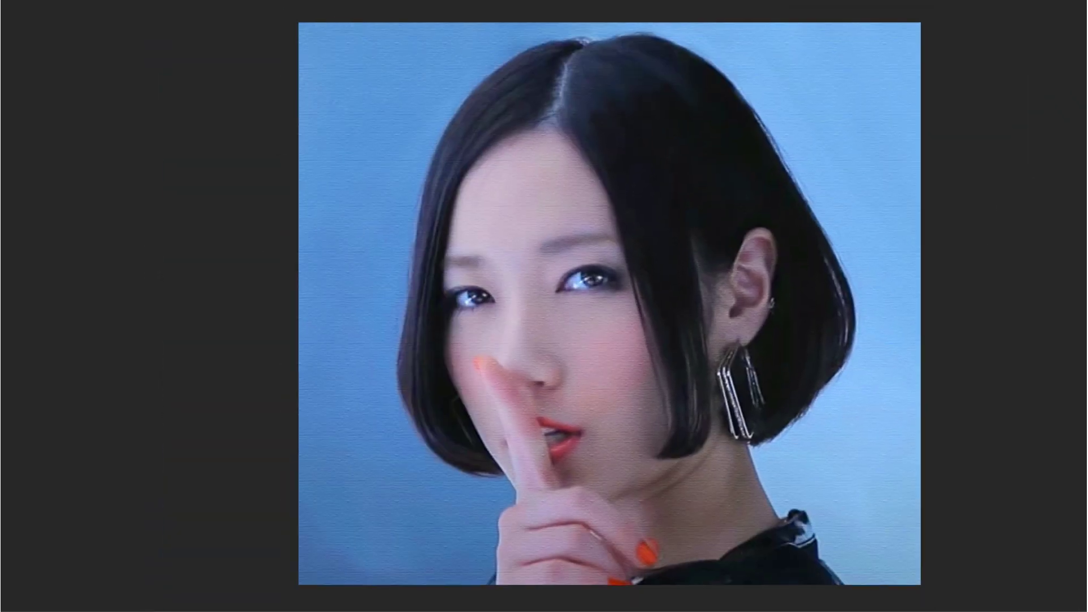
- Choose a soft brush preset and paint light patches down the left edge and top-right background
right_click(515, 229)
left_click(627, 493)
mouse_move(437, 68)
left_mouse_down()
mouse_move(328, 102)
mouse_move(311, 249)
left_mouse_up()
mouse_move(797, 39)
left_mouse_down()
mouse_move(850, 49)
mouse_move(901, 321)
left_mouse_up()
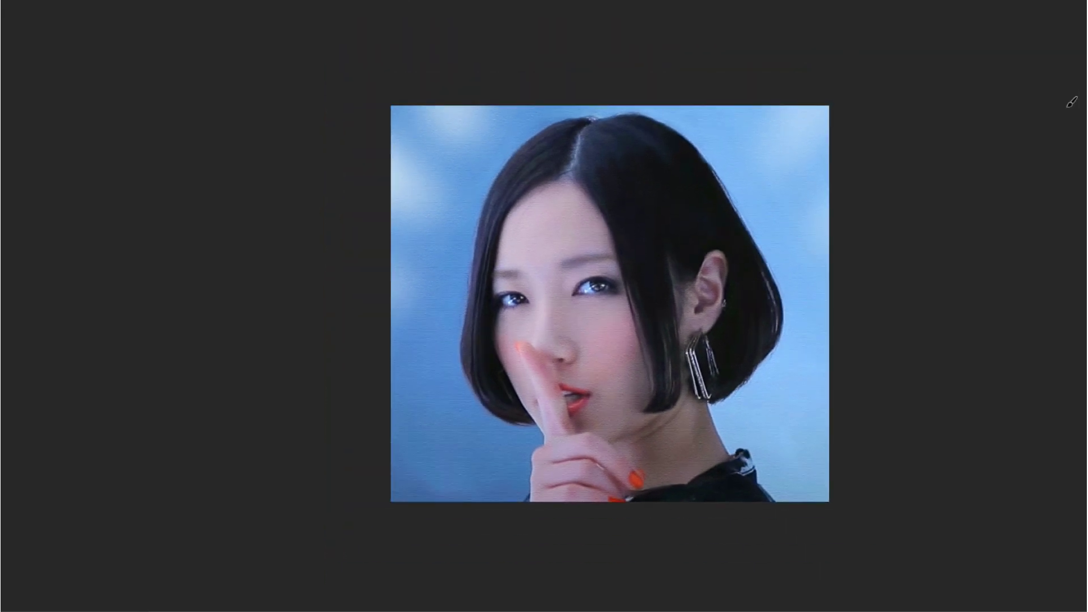
- Check the brush presets and zoom in and out to review the finished portrait
right_click(660, 285)
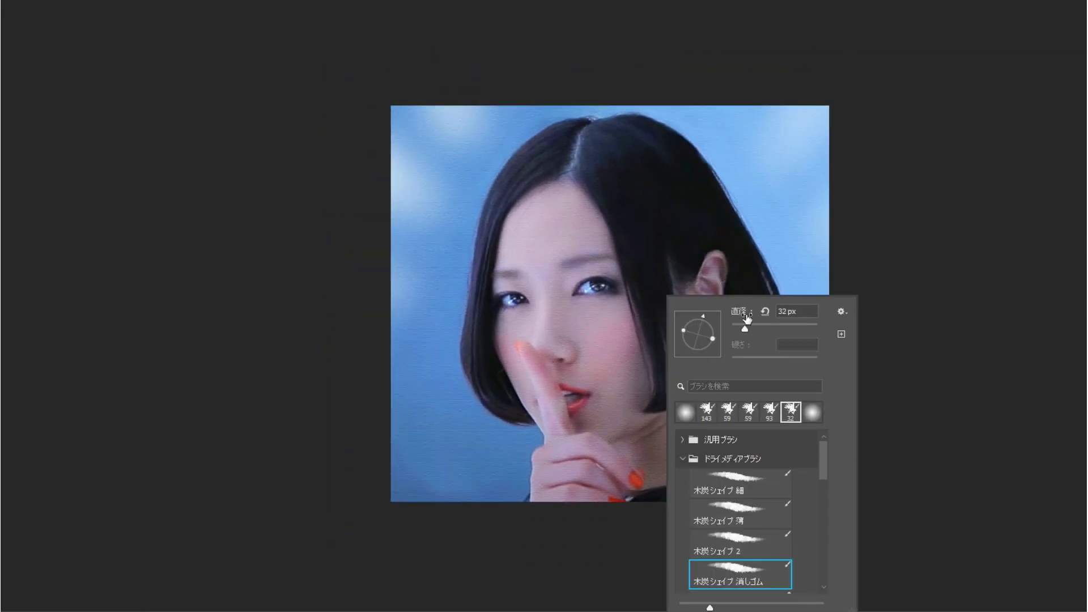
key("Escape")
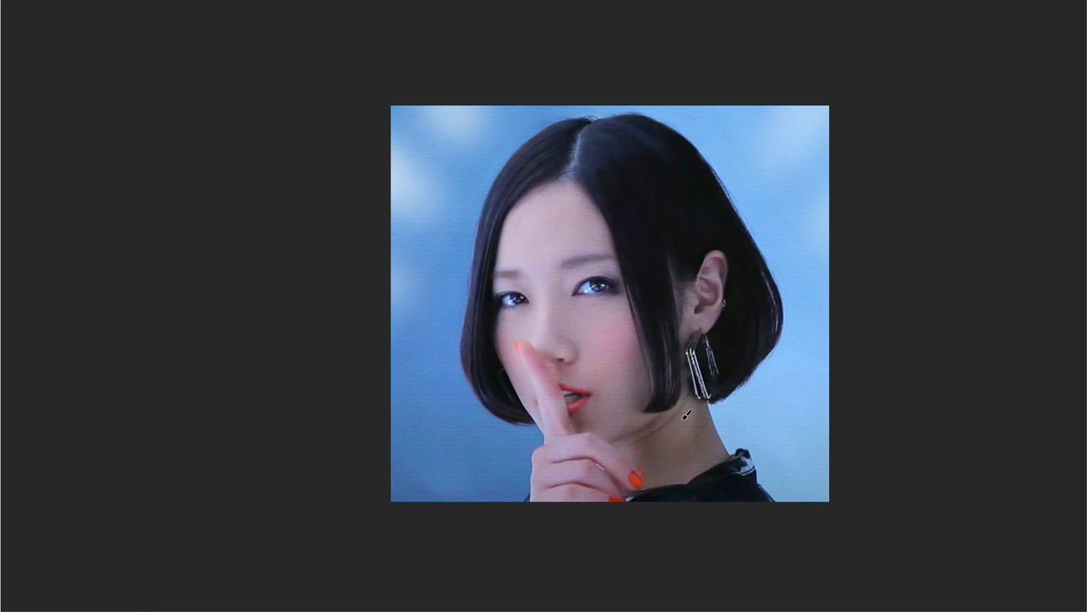
key("ctrl+plus")
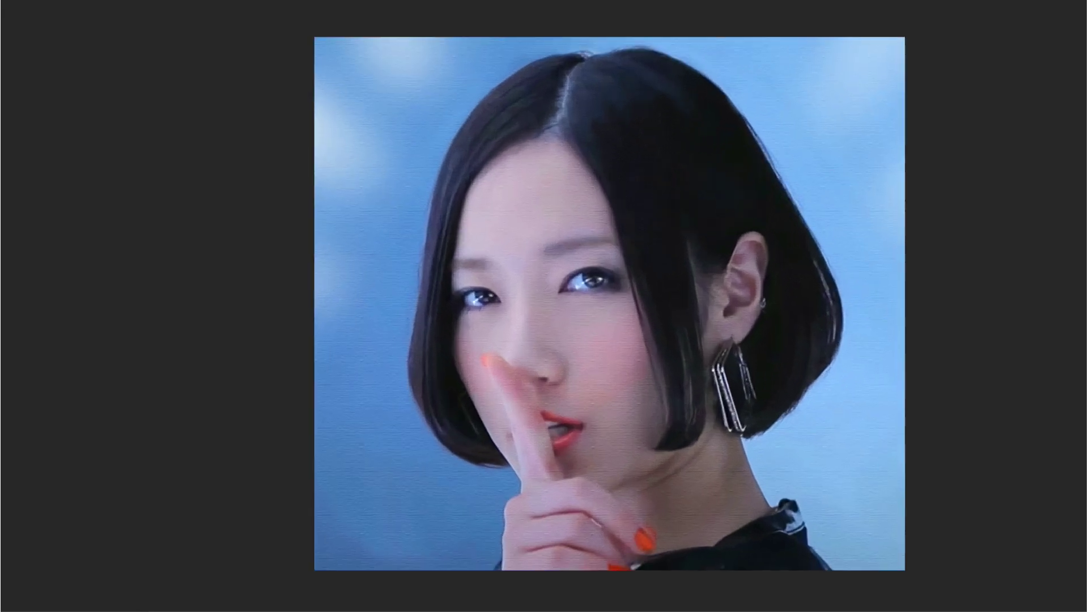
key("ctrl+minus")
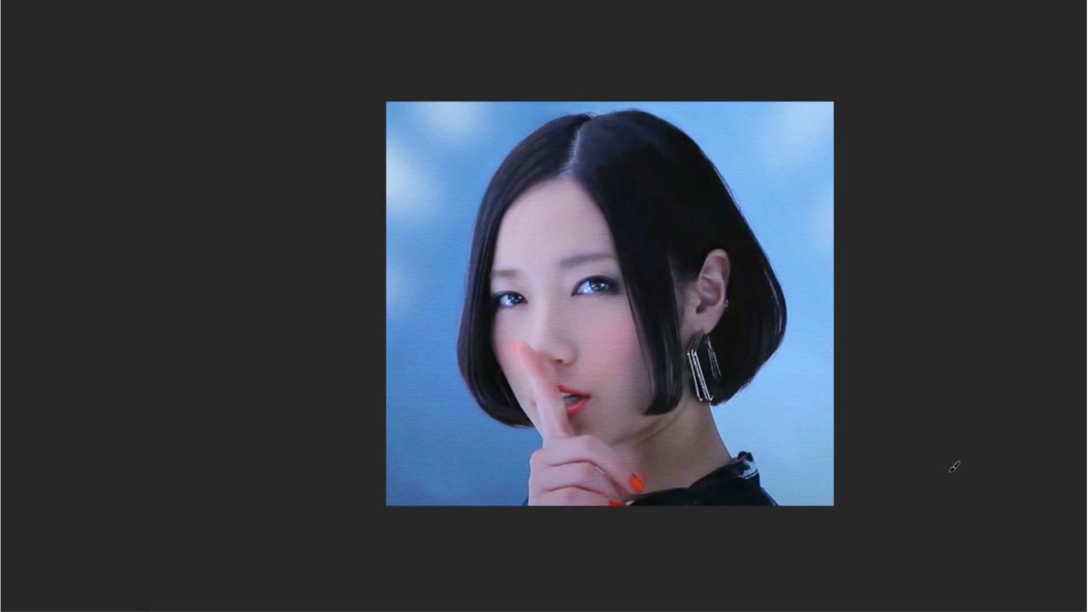
key("ctrl+plus")
key("ctrl+plus")
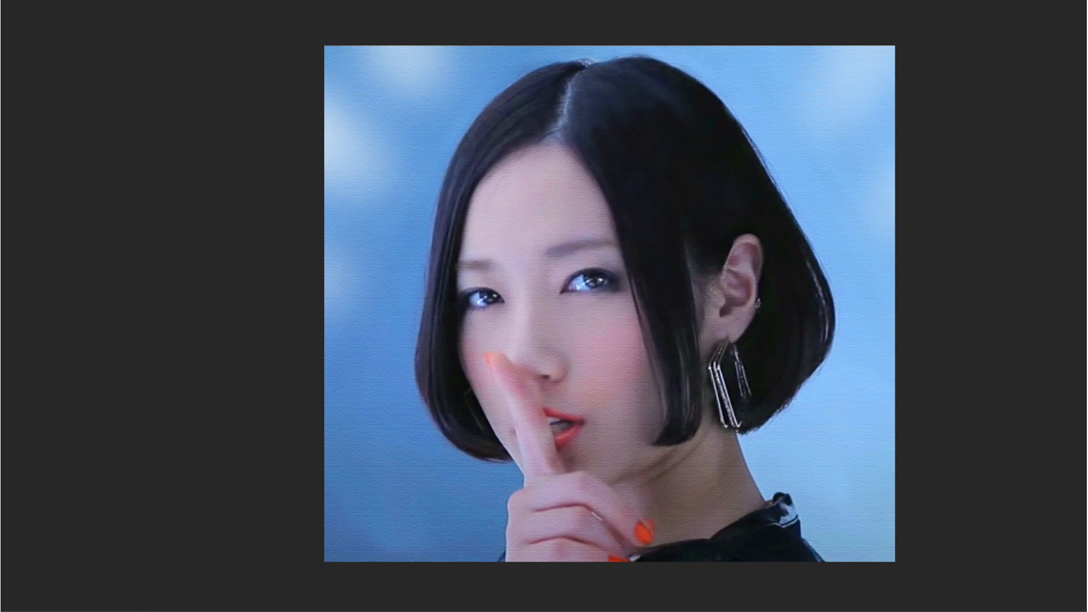
key("ctrl+minus")
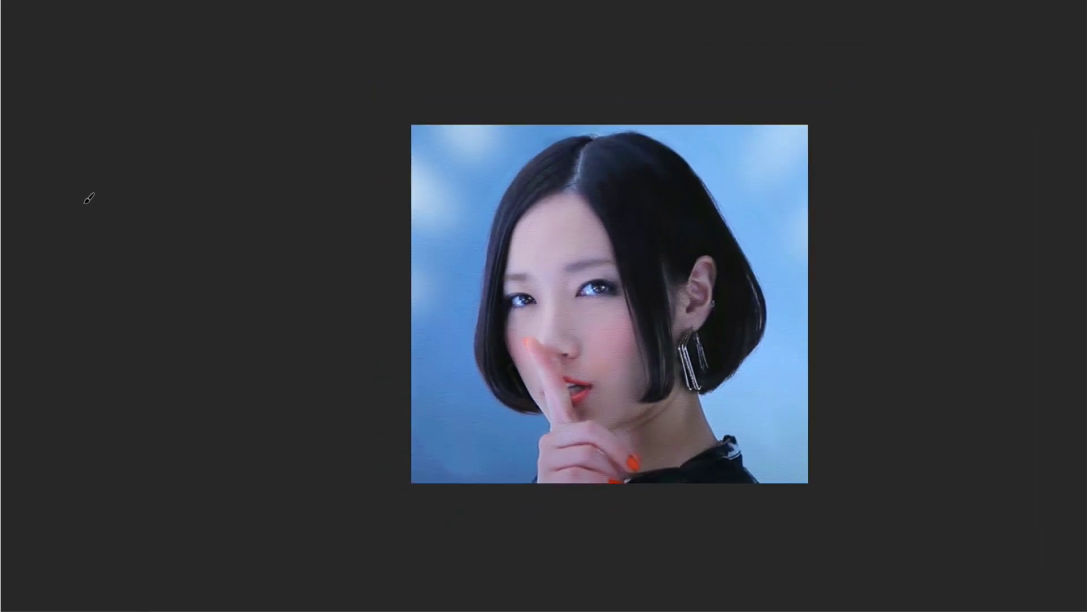